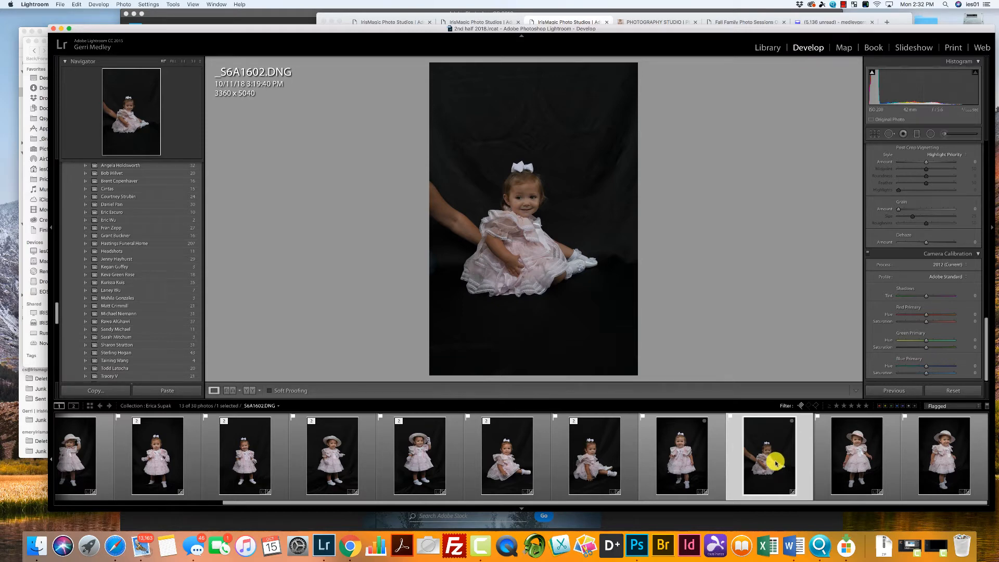
Step: Open the selected seated toddler photo from Lightroom in Adobe Photoshop CC 2018 for editing
right_click(775, 462)
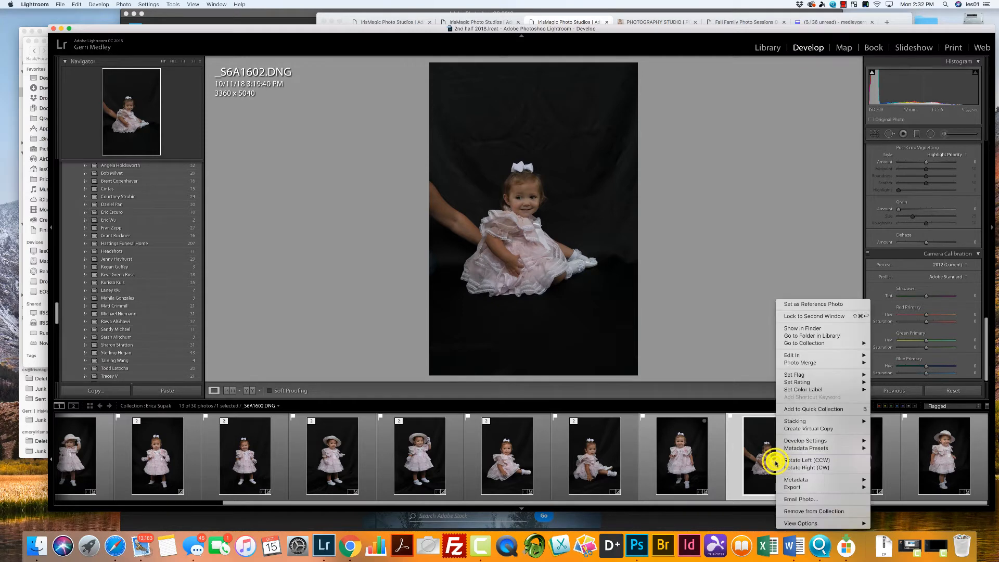
mouse_move(806, 359)
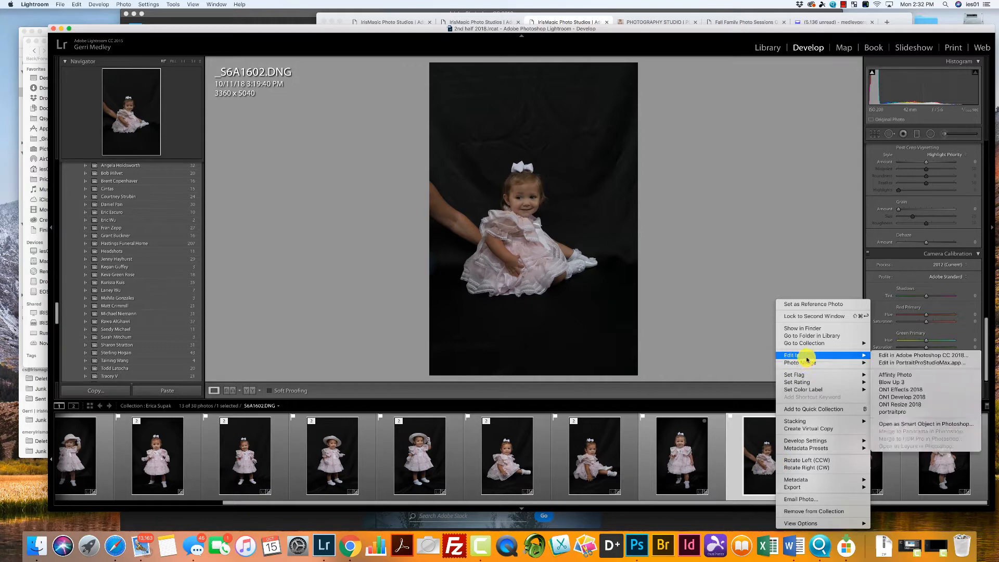
click(916, 355)
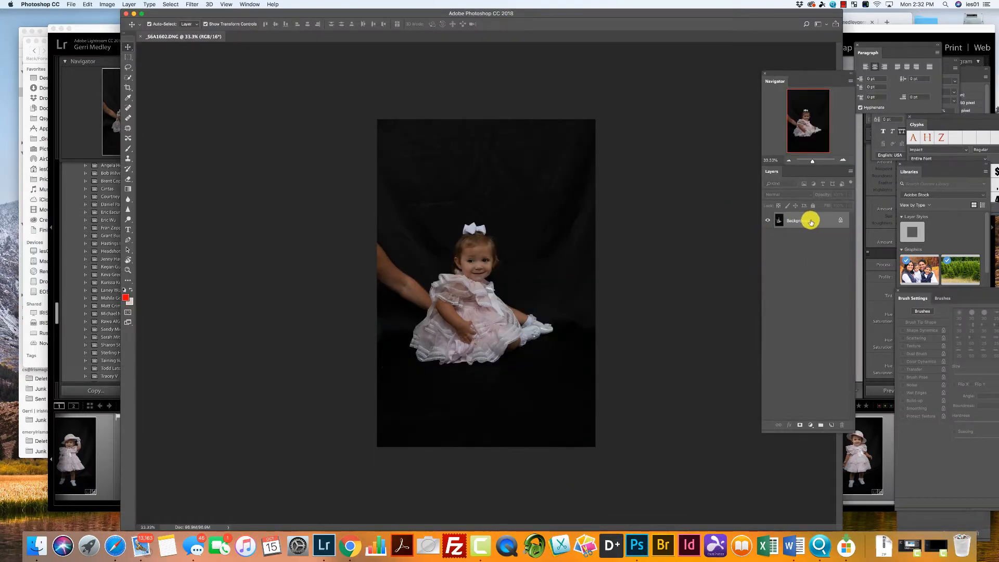
Step: Duplicate the Background layer, keeping the default name Background copy
double_click(797, 221)
right_click(797, 221)
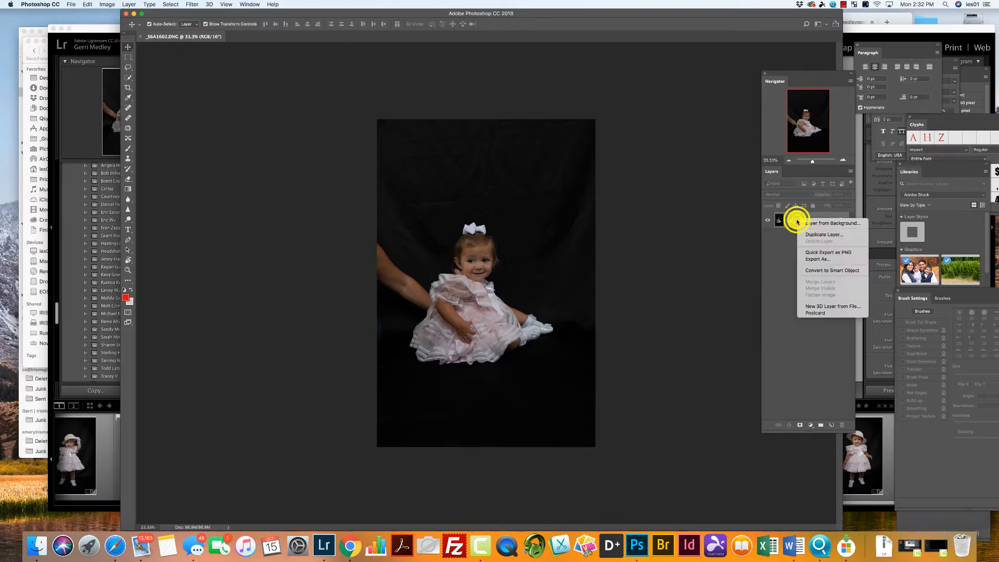
click(814, 234)
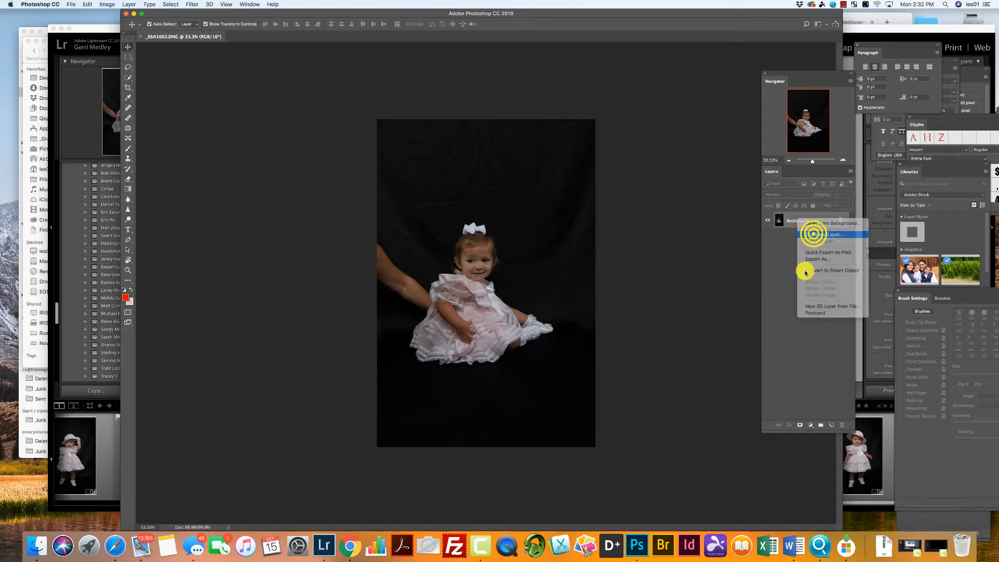
click(569, 229)
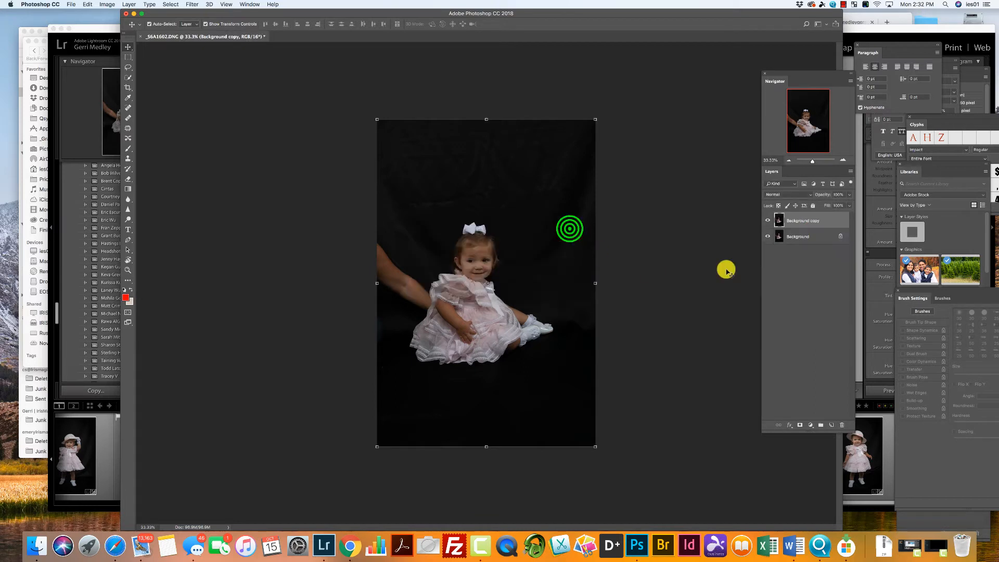
Step: With a 500 px Clone Stamp brush, cover the end of the adult's arm beside the toddler's sleeve with the black backdrop
click(129, 269)
click(152, 24)
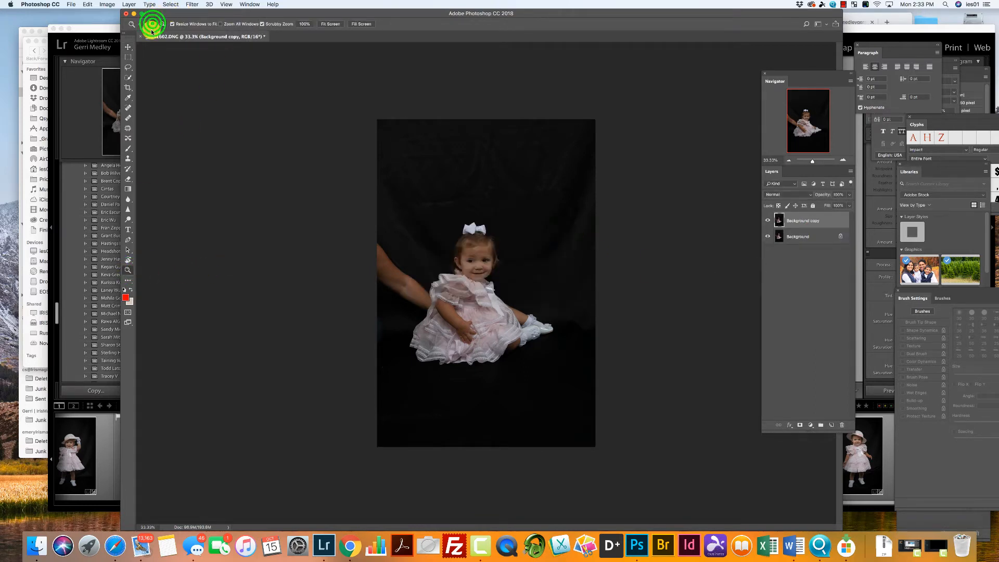
click(501, 217)
click(501, 217)
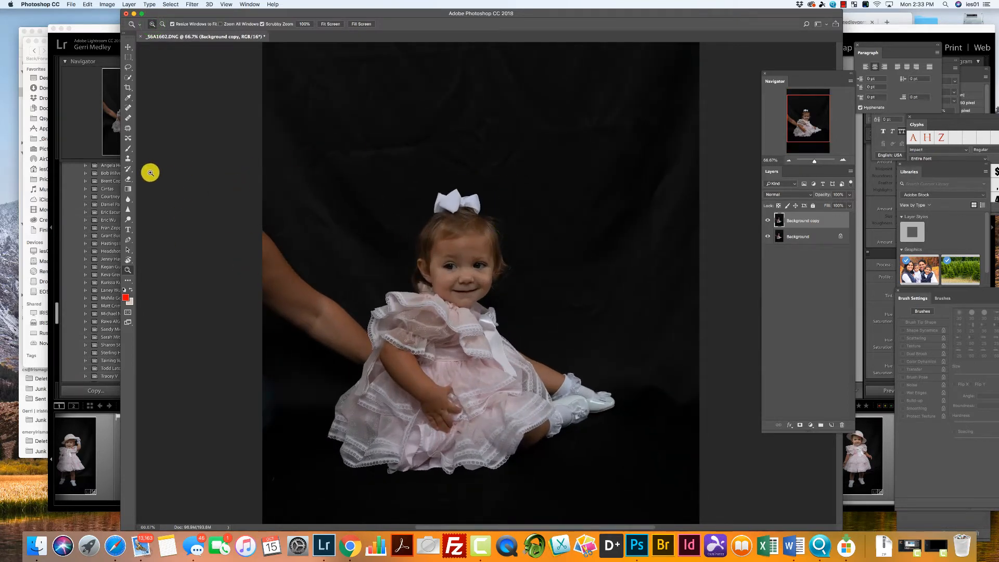
click(128, 160)
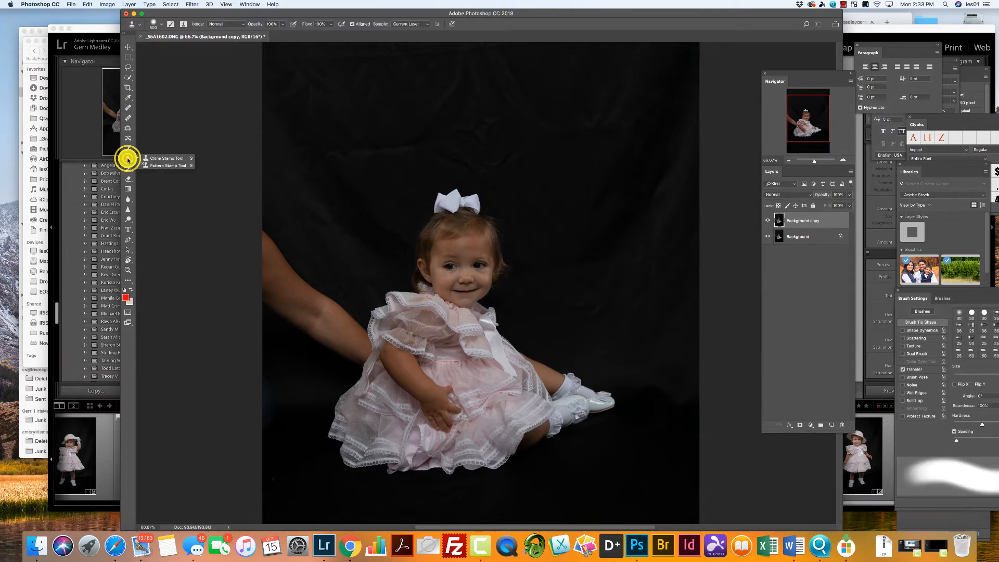
click(167, 159)
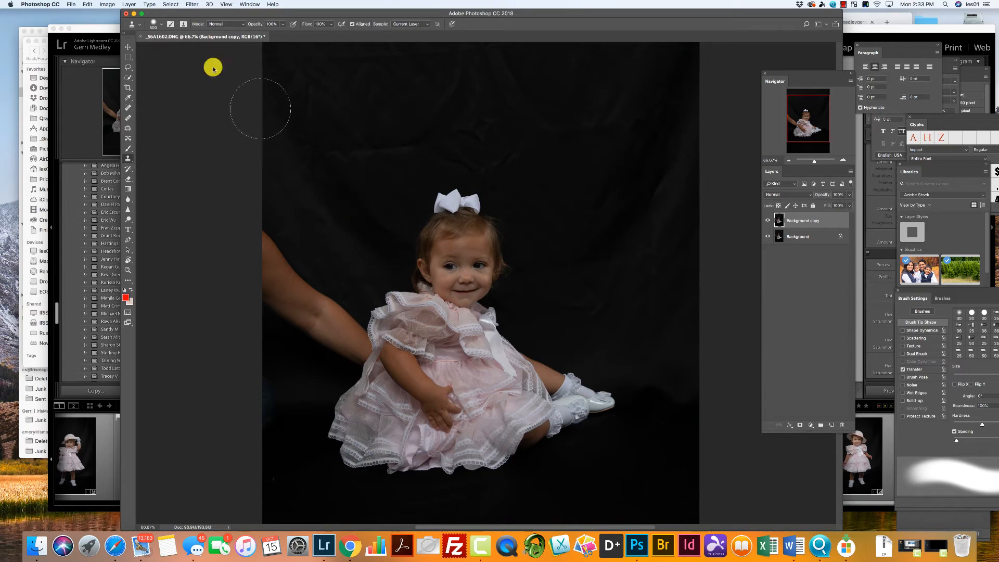
click(162, 25)
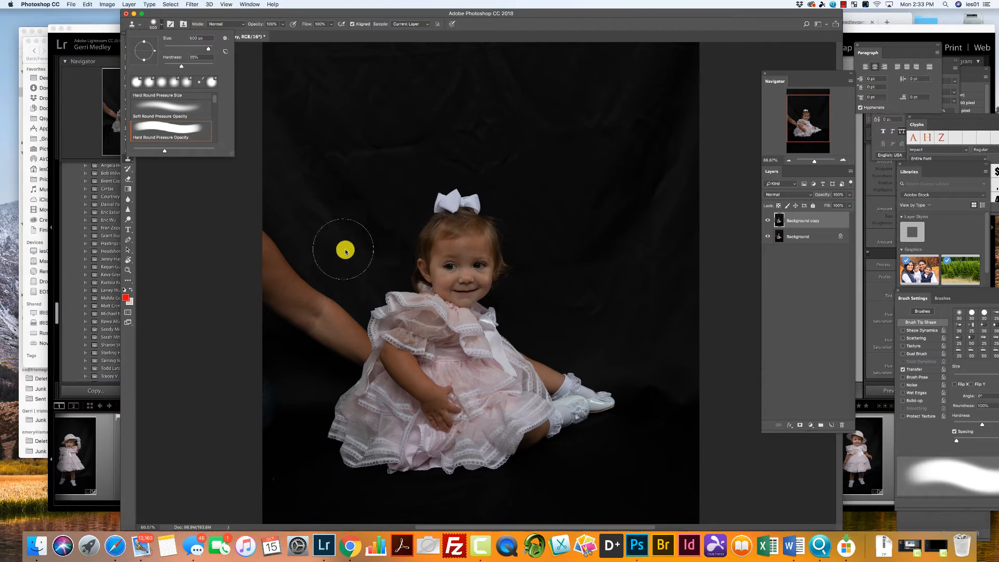
click(341, 209)
click(558, 175)
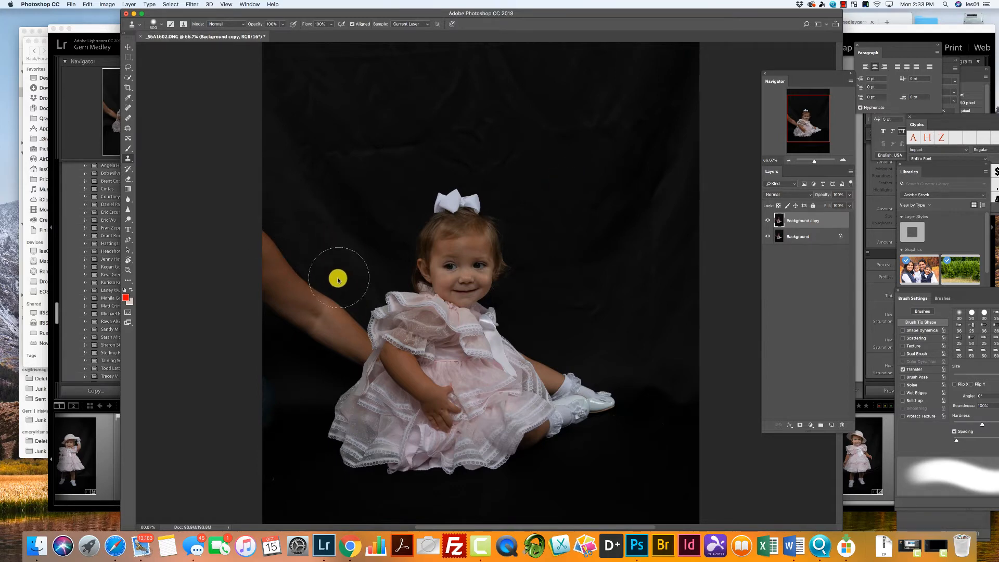
alt+click(356, 267)
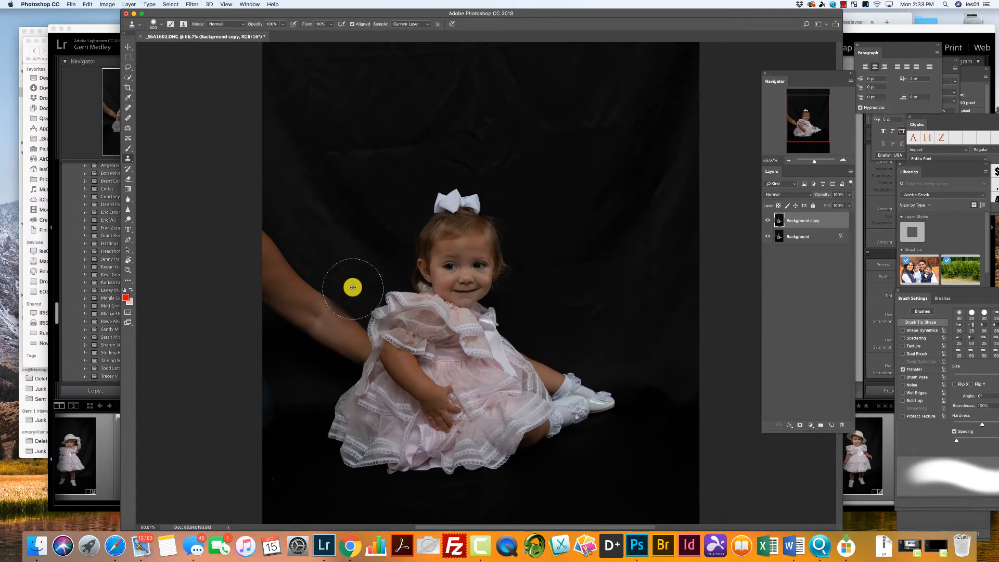
drag(353, 315, 352, 345)
click(353, 345)
Step: Resample the dark backdrop above the arm and clone it over more of the forearm, working away from the dress
alt+click(345, 269)
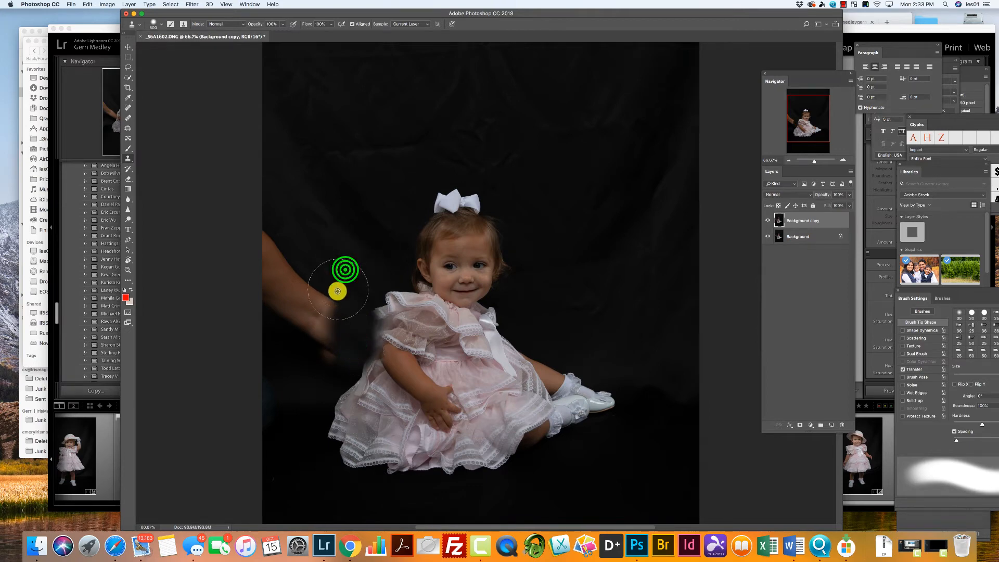
click(331, 301)
drag(331, 301, 321, 349)
alt+click(340, 268)
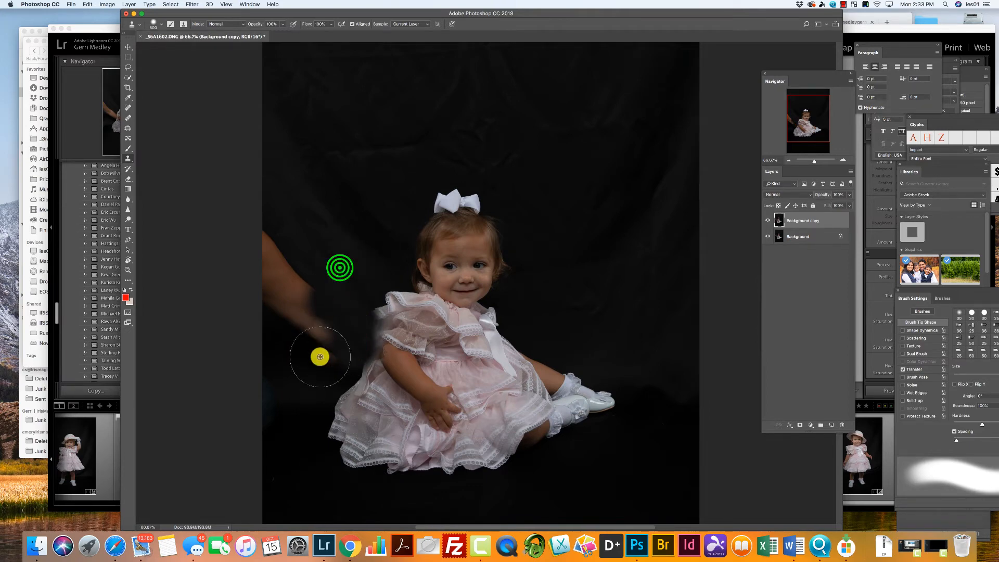
click(323, 347)
click(323, 329)
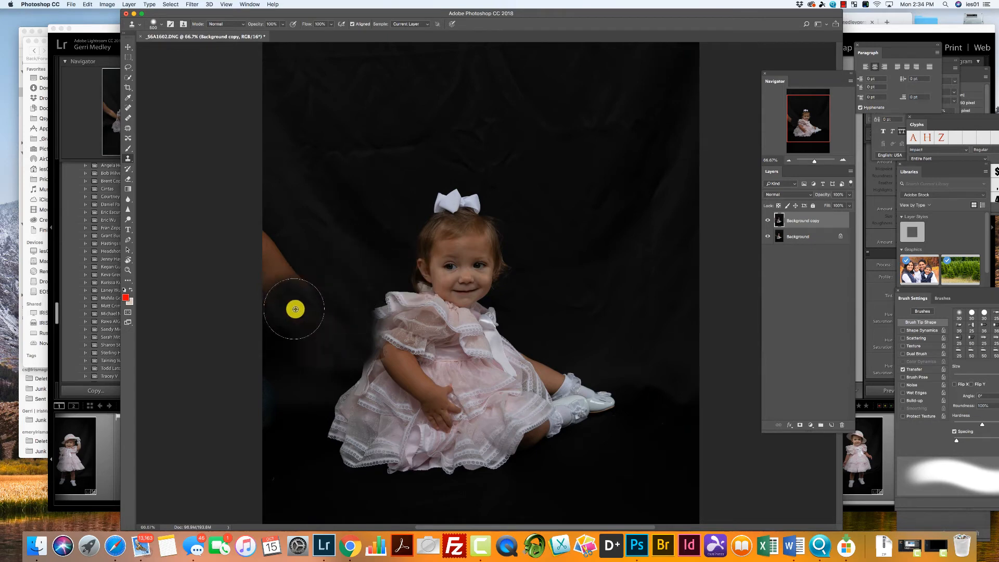
Step: Undo the last clone strokes over the forearm, and try a clone stroke on the toddler's sleeve and undo it
key(super+alt+z)
key(super+alt+z)
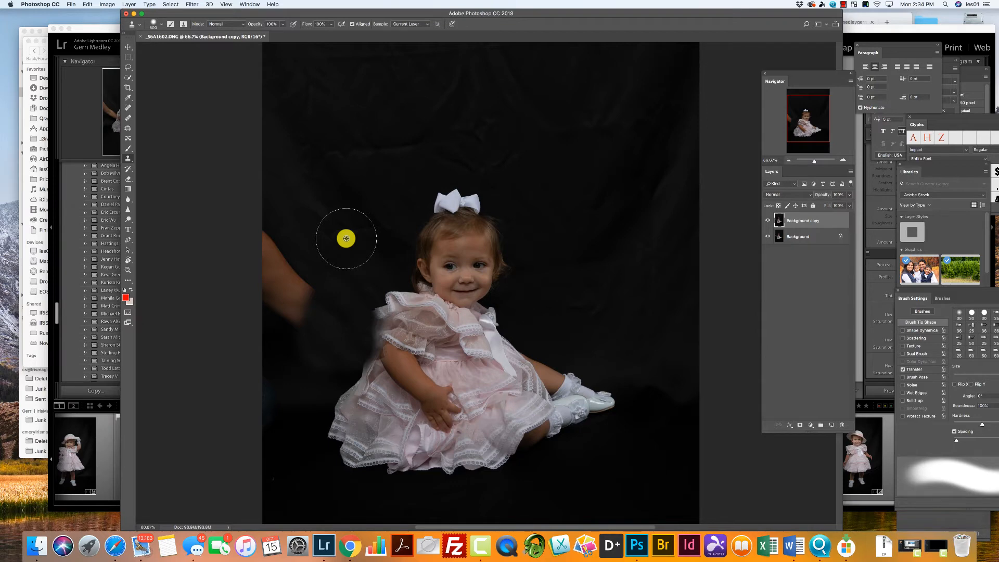
click(414, 338)
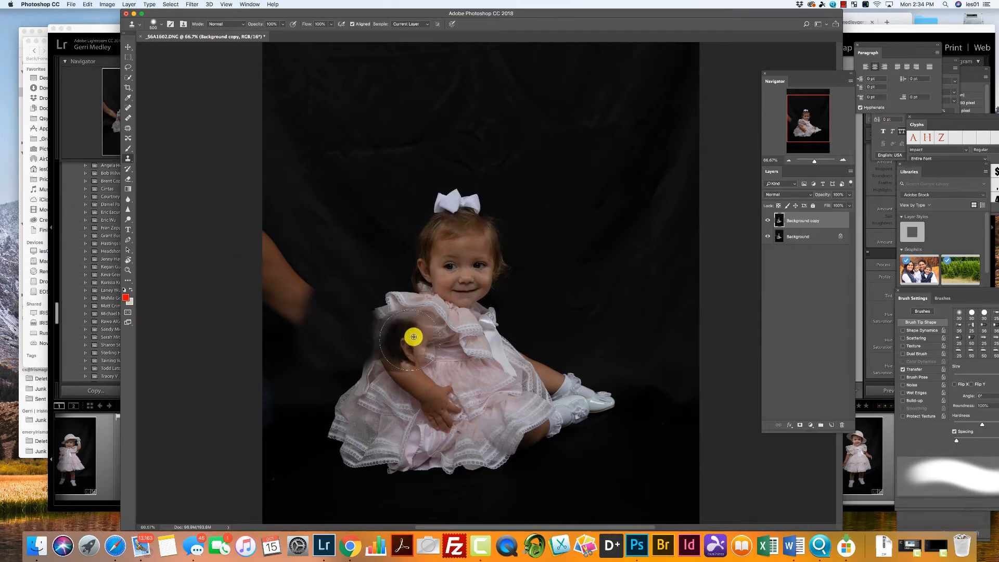
key(super+z)
Step: Lower the Background copy layer's opacity to about 73%, and undo the test clone stroke made on the dress
click(818, 217)
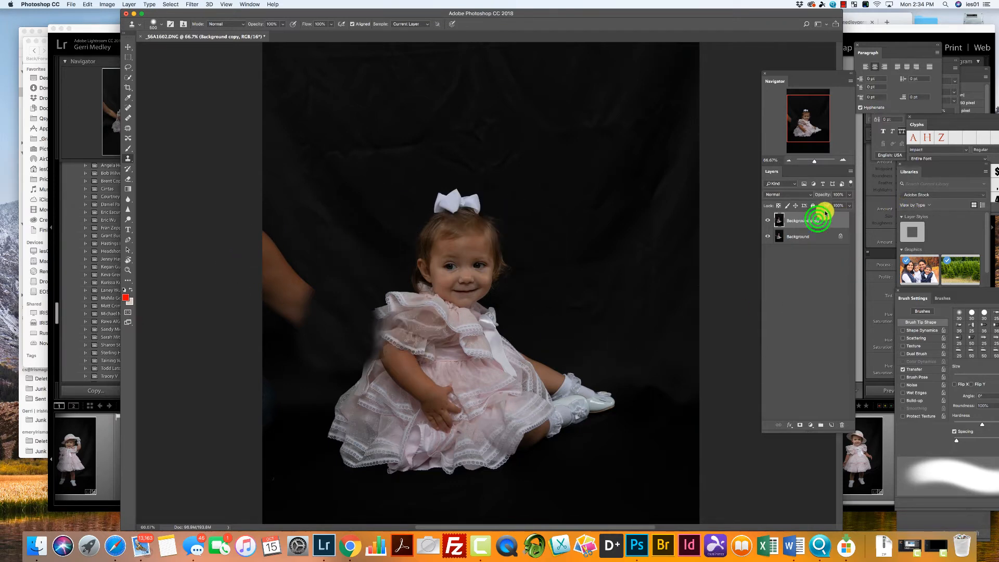
click(849, 195)
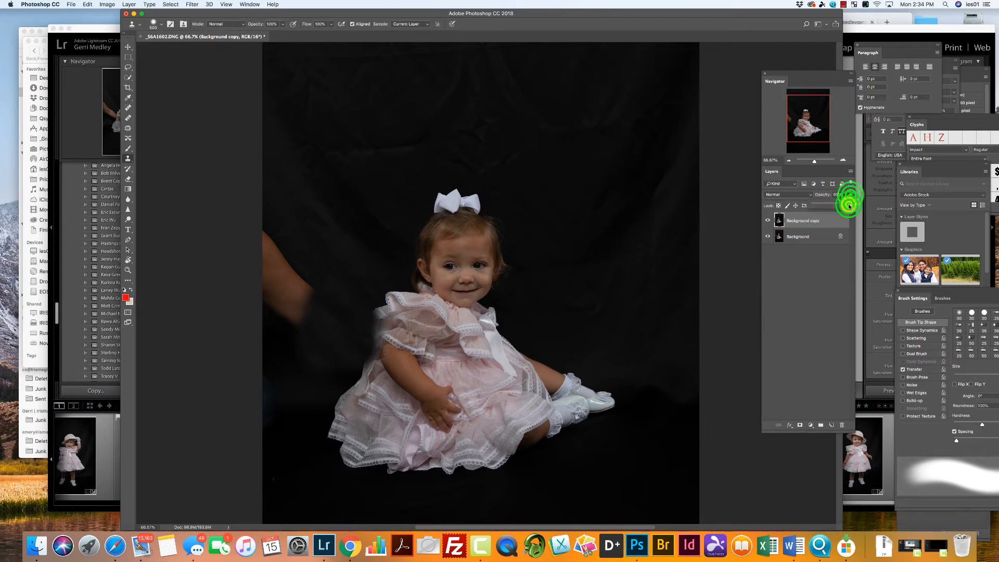
drag(848, 206, 841, 206)
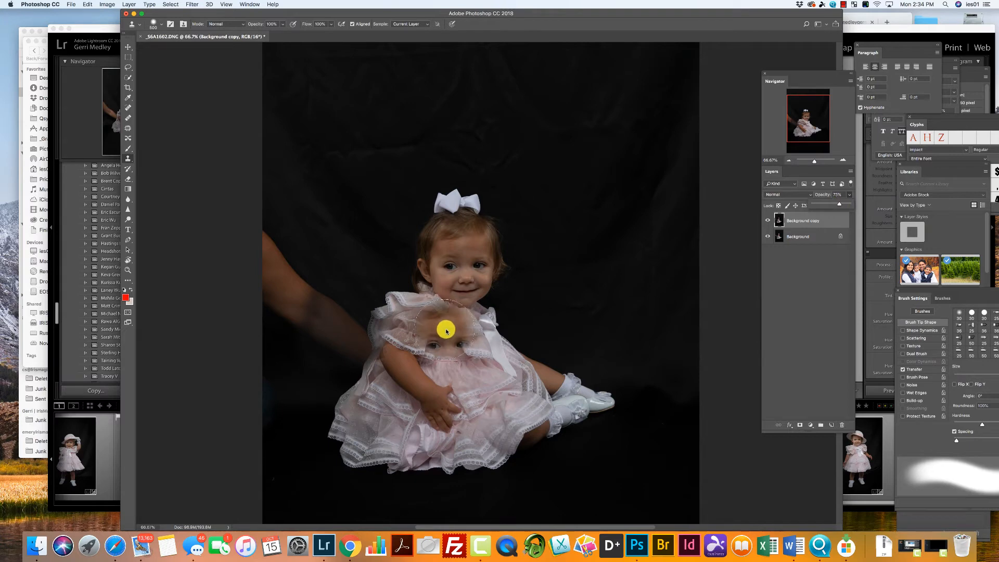
click(487, 332)
key(cmd+z)
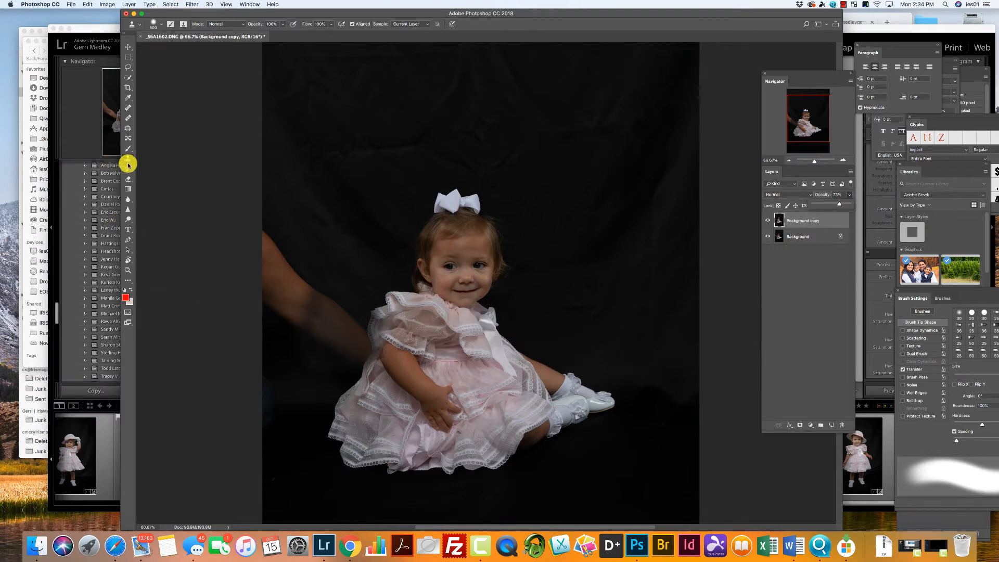
Step: Erase the cloned backdrop along the outer edge of the toddler's sleeve and skirt to restore the dress from the original layer
click(129, 179)
click(156, 179)
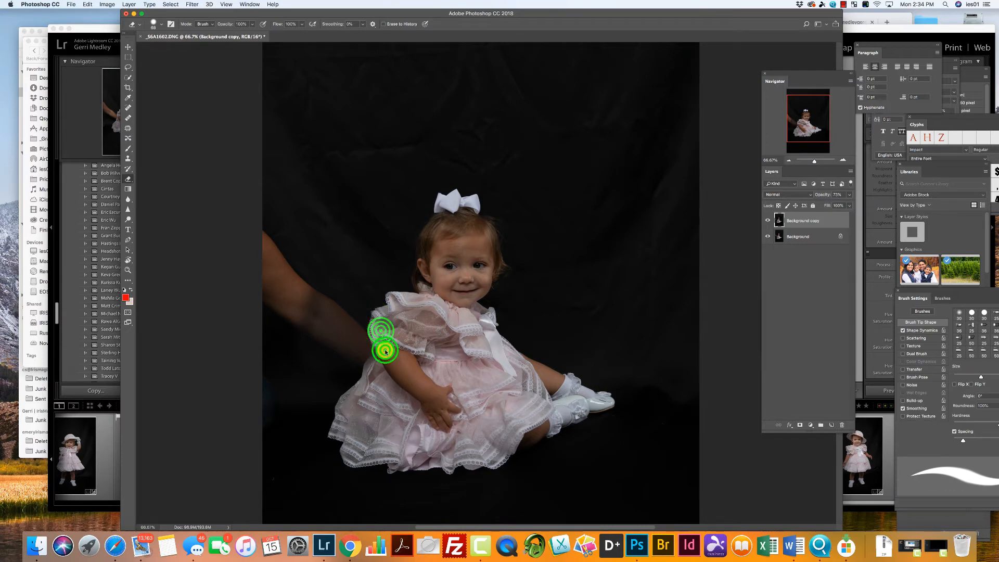
drag(385, 350, 372, 361)
drag(379, 352, 367, 391)
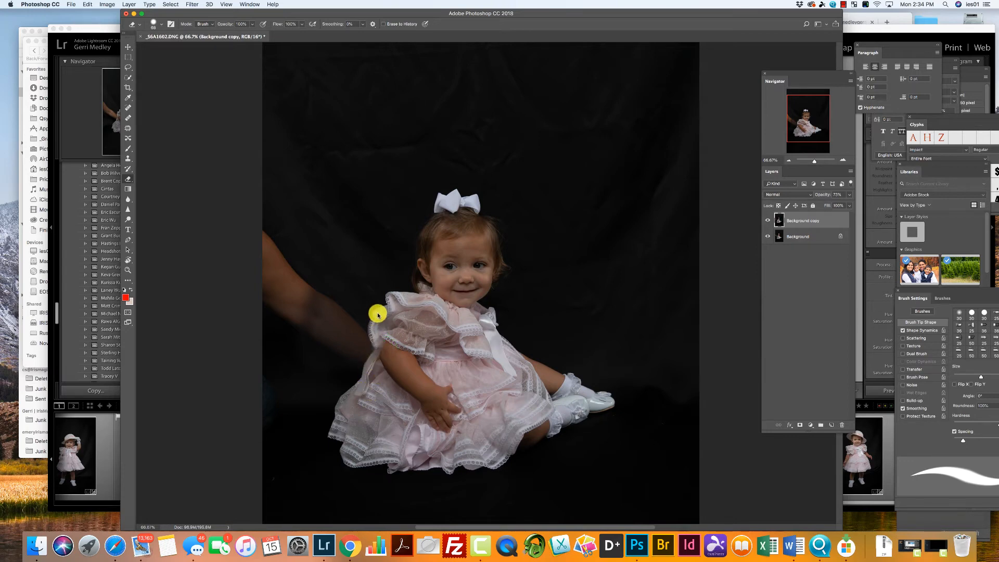
mouse_move(379, 310)
mouse_down()
mouse_move(395, 321)
mouse_move(375, 314)
mouse_move(364, 392)
mouse_up()
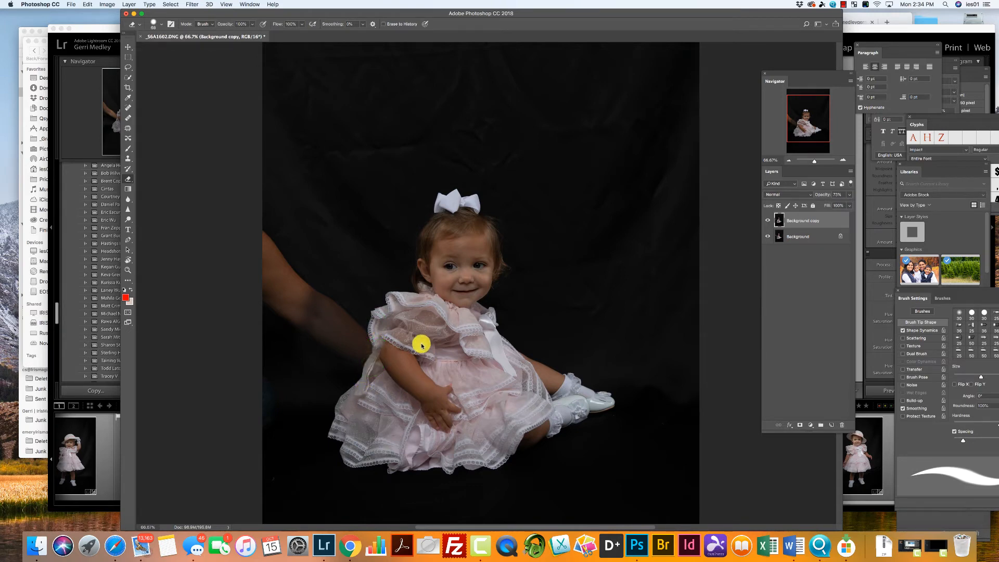
mouse_move(387, 338)
mouse_down()
mouse_move(383, 352)
mouse_move(390, 335)
mouse_up()
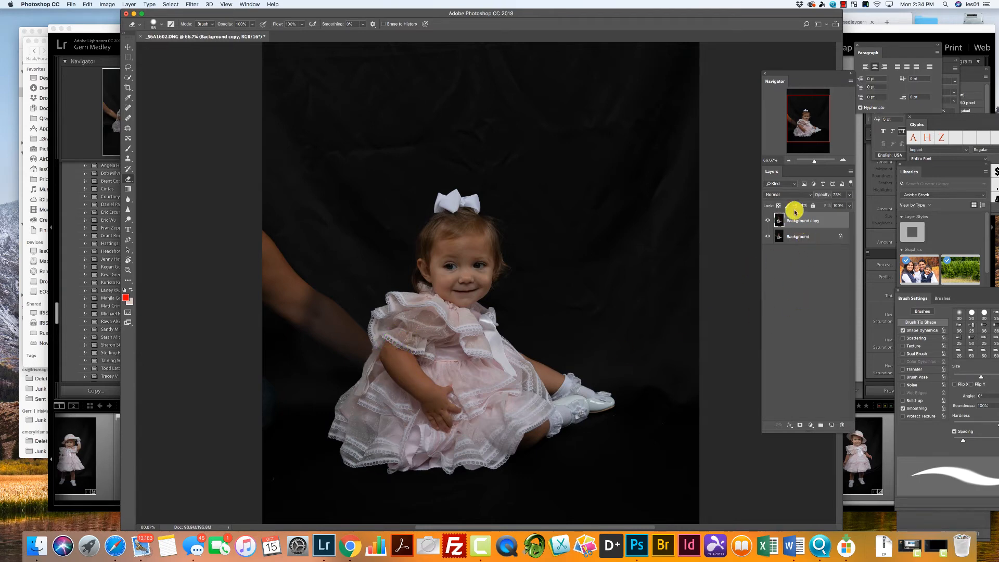
Step: Set the Background copy layer's opacity back to 100%
click(813, 221)
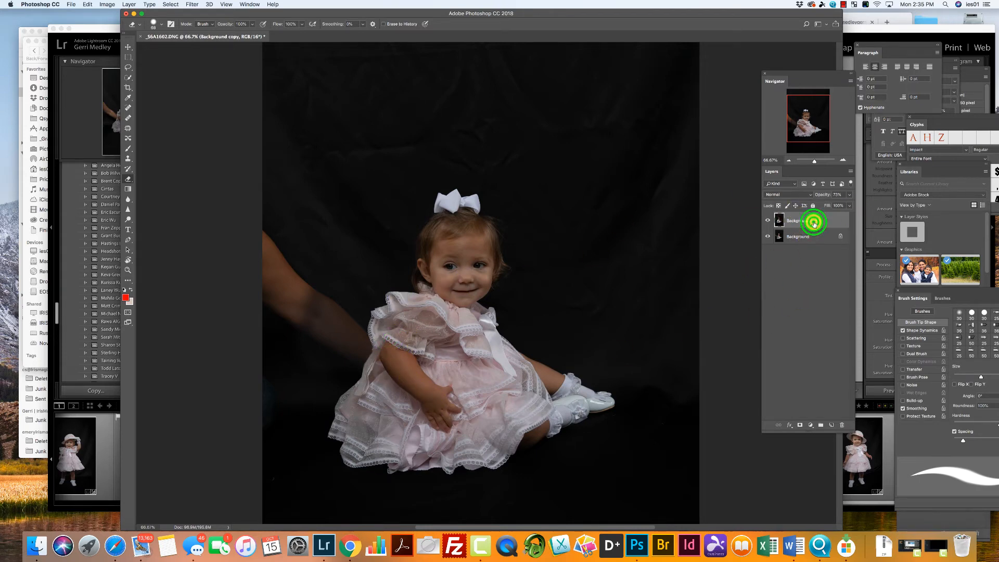
click(849, 195)
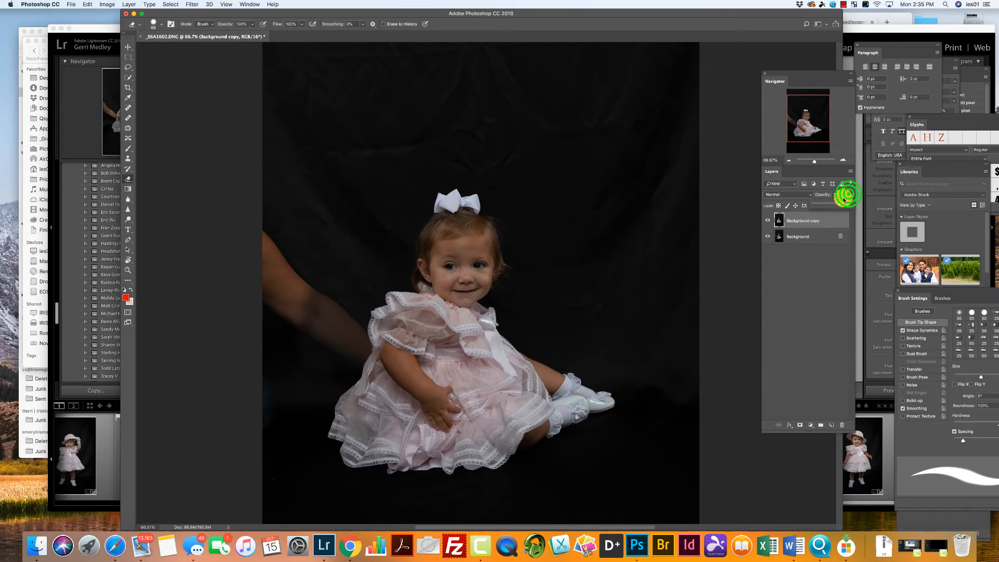
drag(840, 205, 854, 207)
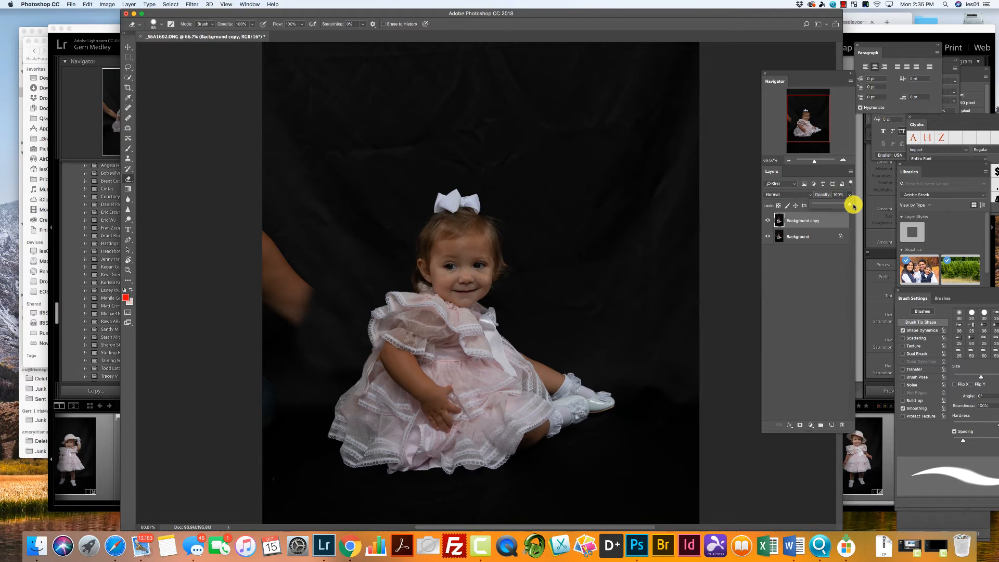
Step: Toggle the Background copy layer's visibility to compare it with the original, dabbing the Eraser along the sleeve's outer edge
click(768, 221)
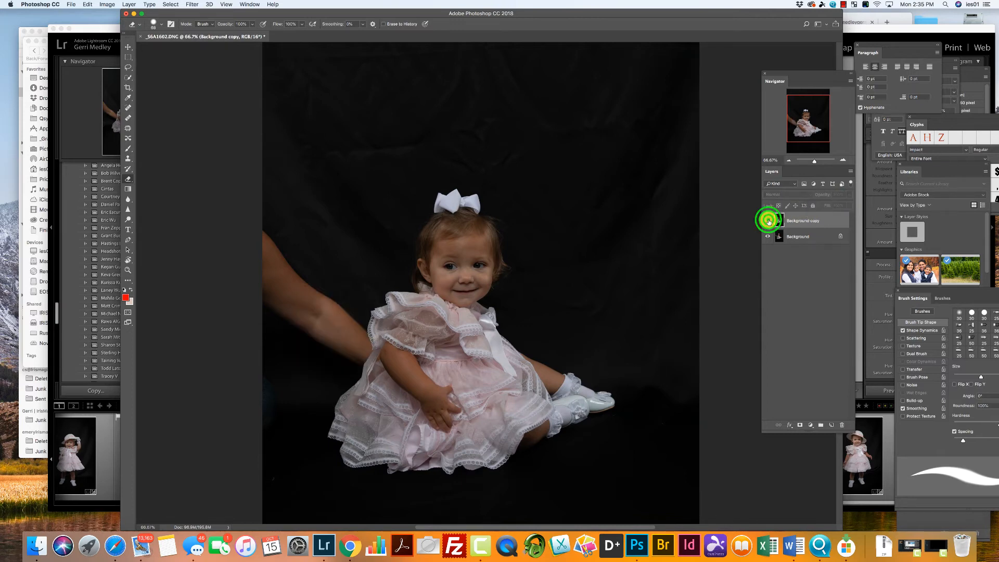
click(768, 220)
click(768, 221)
click(767, 220)
click(378, 311)
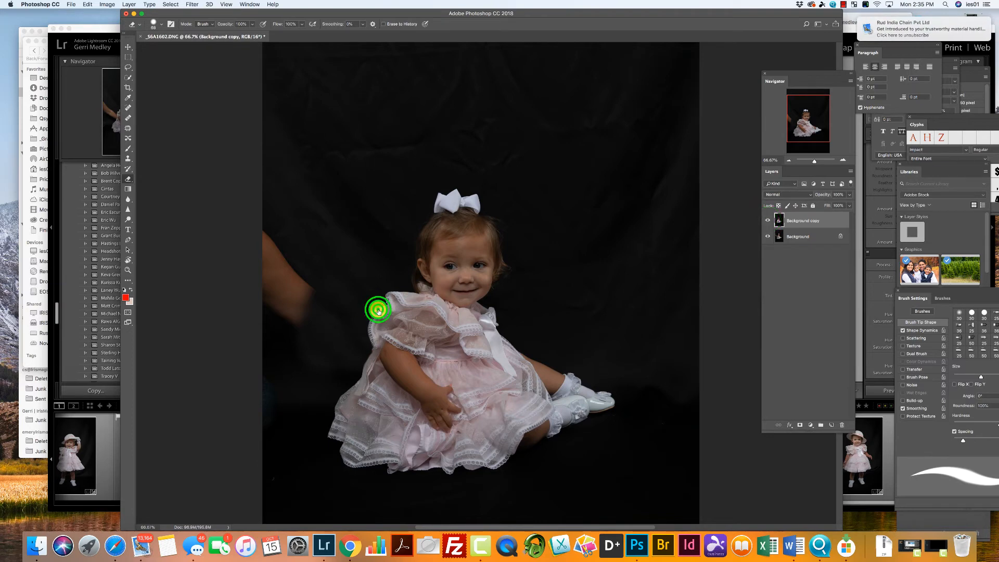
click(764, 220)
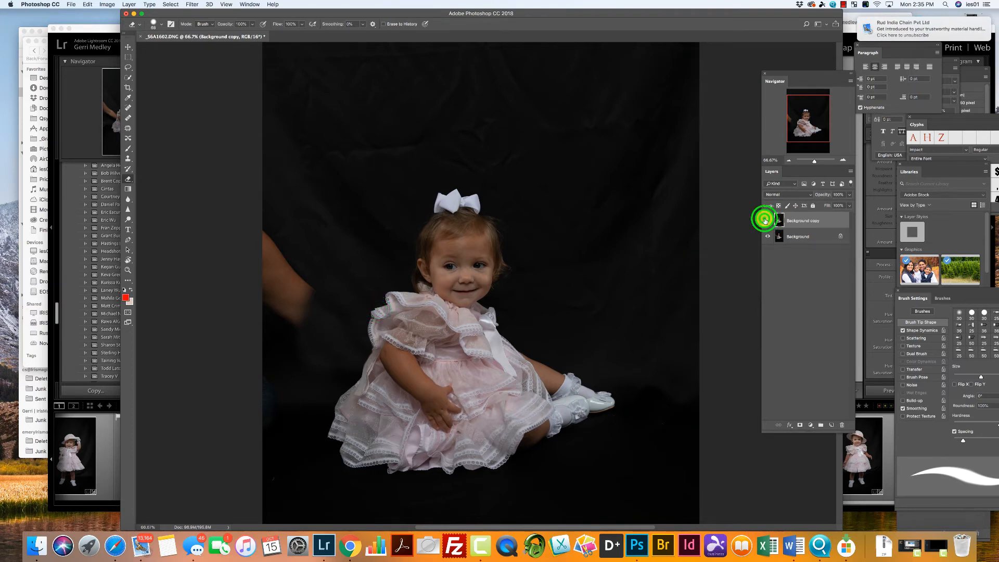
click(765, 220)
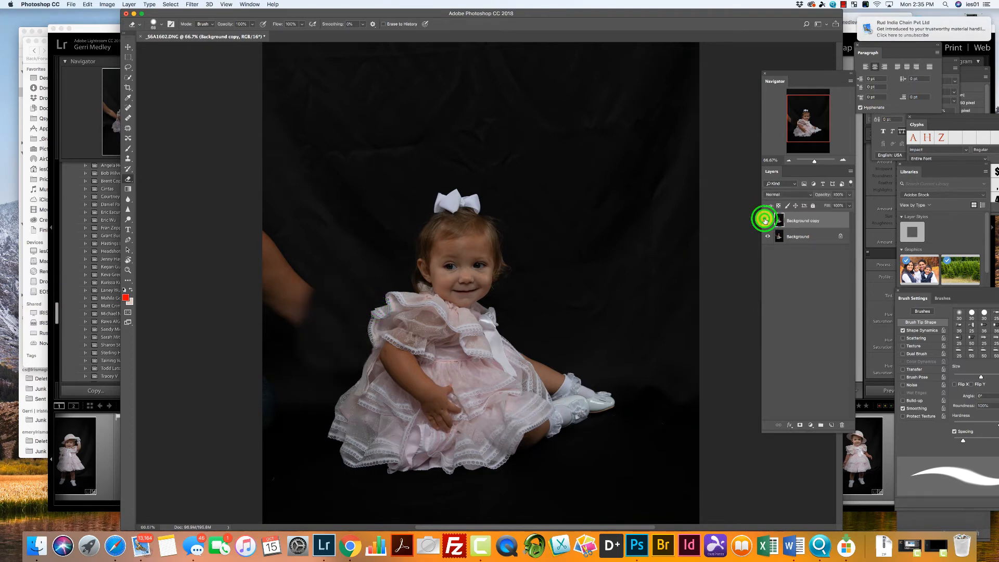
click(383, 340)
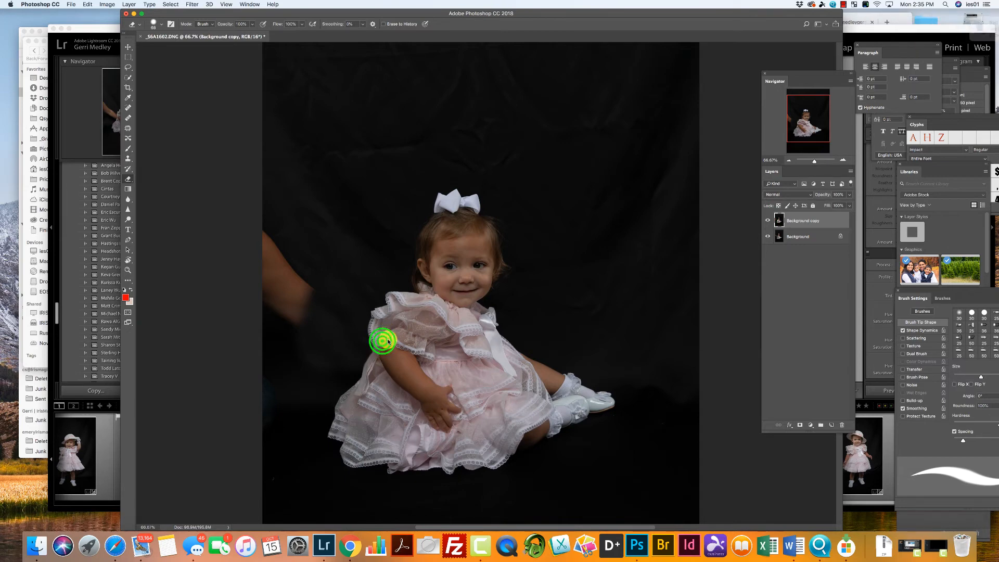
click(767, 220)
click(767, 220)
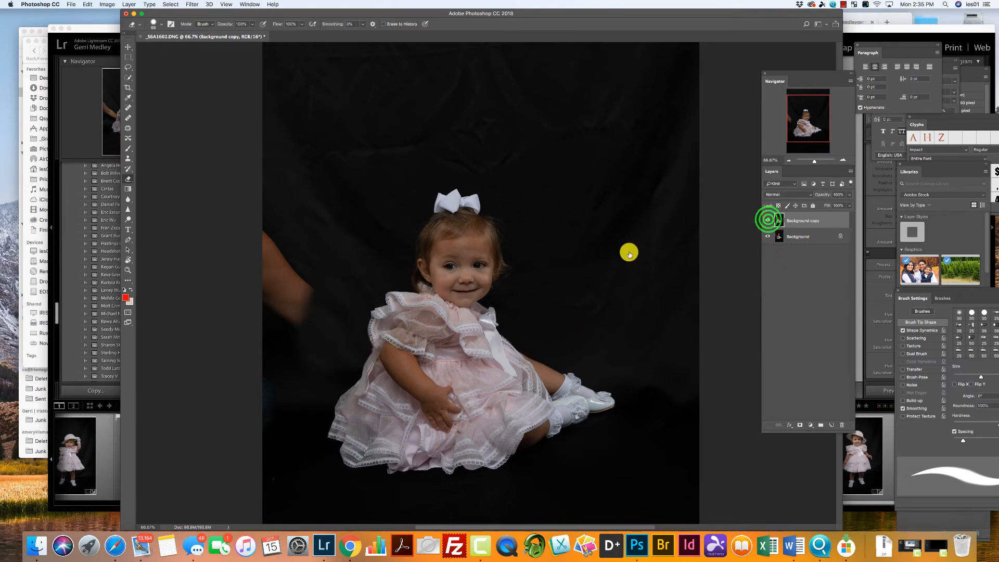
Step: Flatten the retouched portrait's layers into a single image and close the document, saving the changes
click(374, 357)
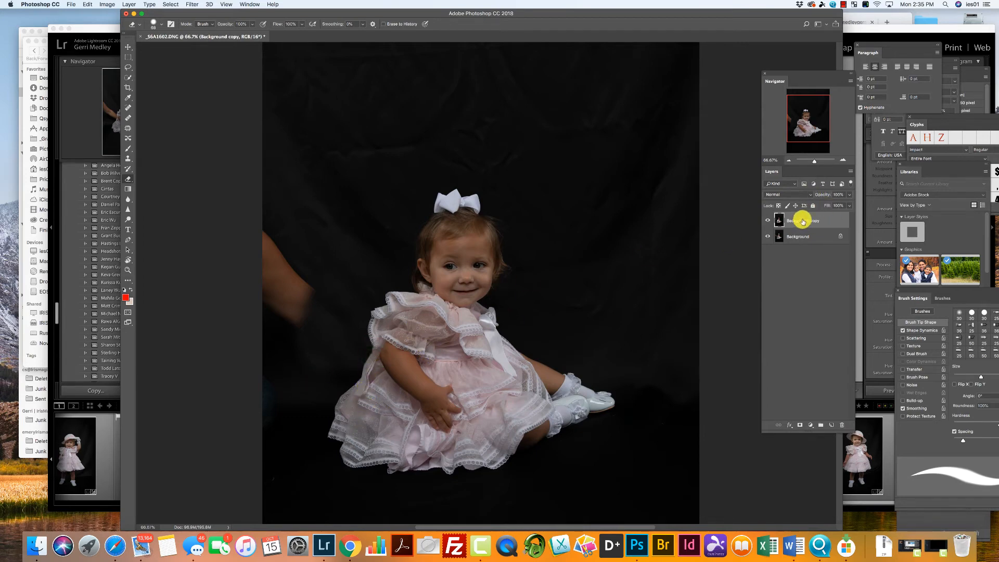
click(803, 237)
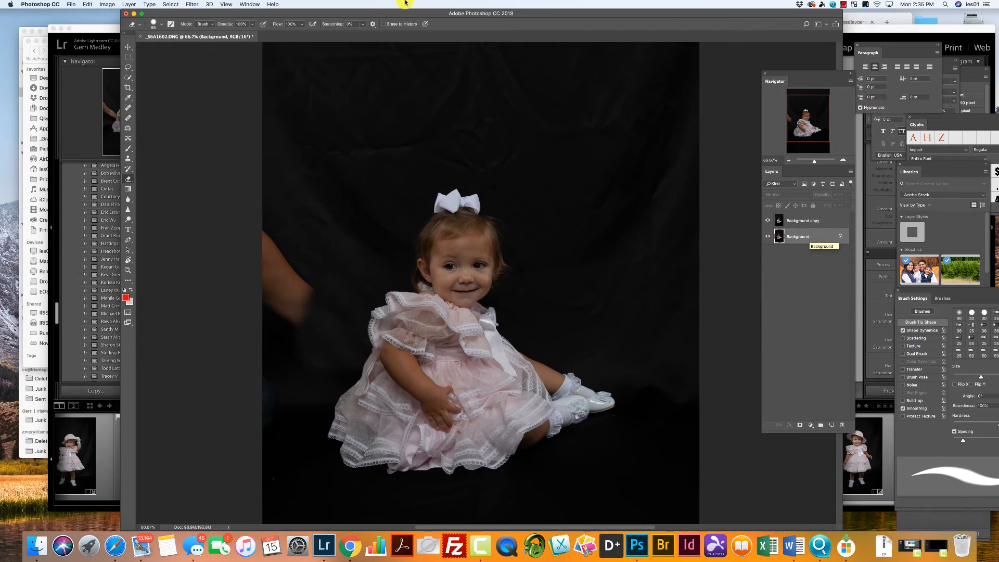
click(130, 5)
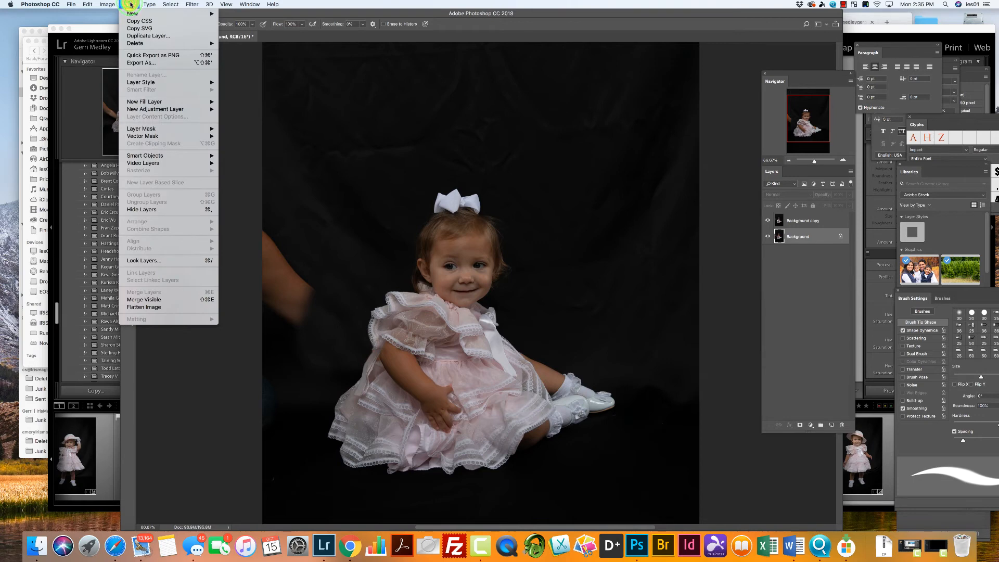
click(156, 307)
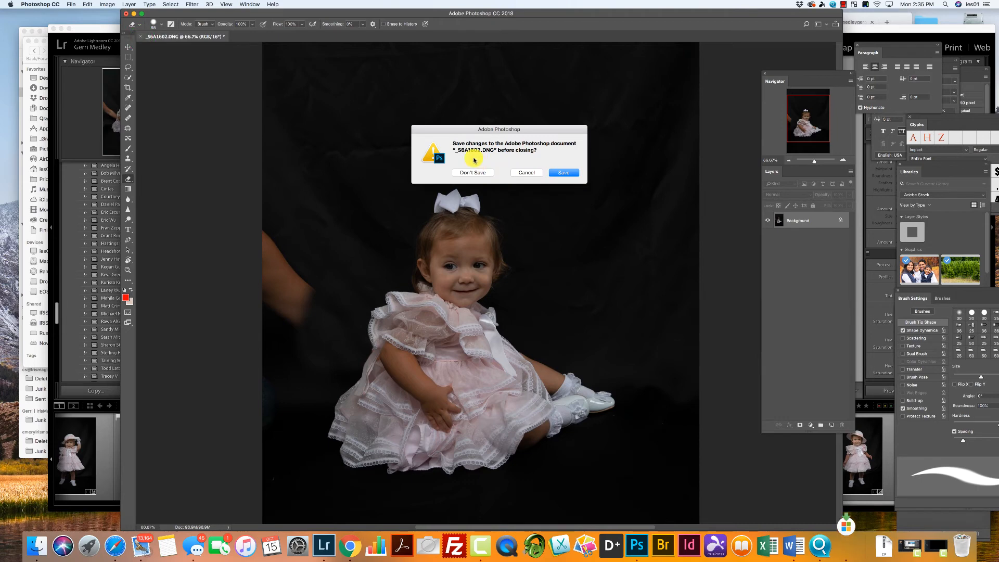
click(564, 173)
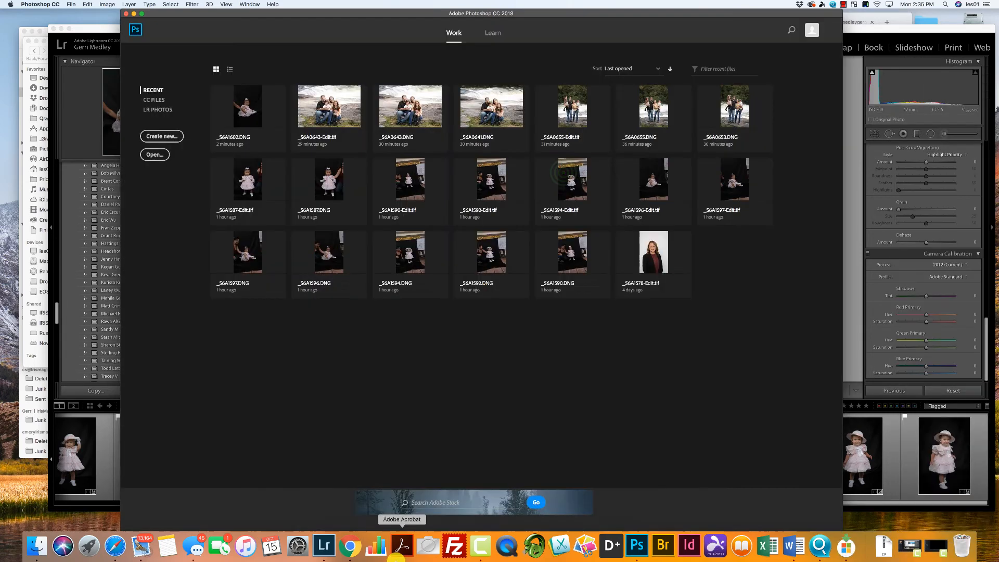
Step: Switch to Lightroom and compare the original _S6A1602.DNG with the retouched _S6A1602-Edit.tif, ending on the edited version
click(324, 545)
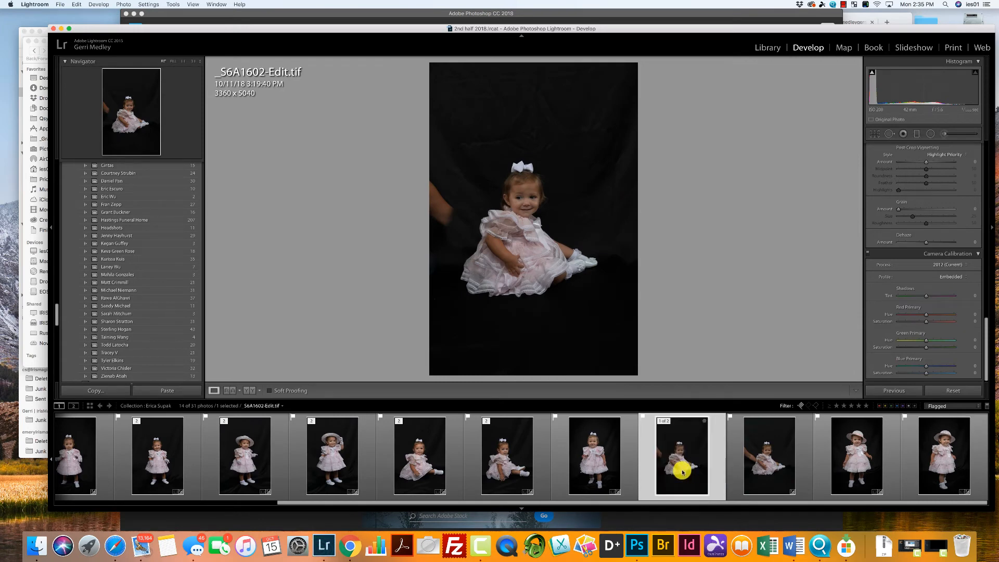
drag(758, 463, 704, 468)
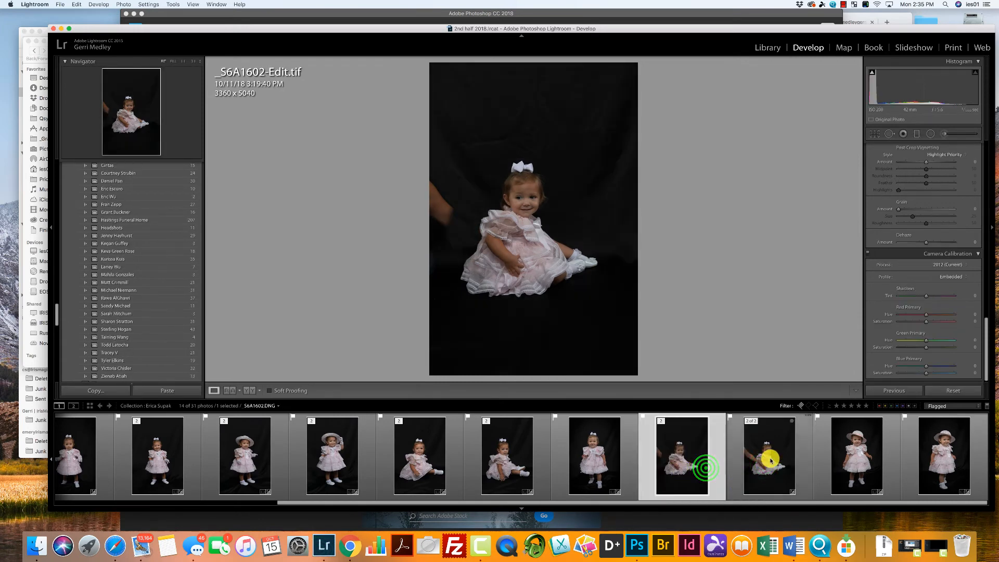
click(769, 460)
click(707, 466)
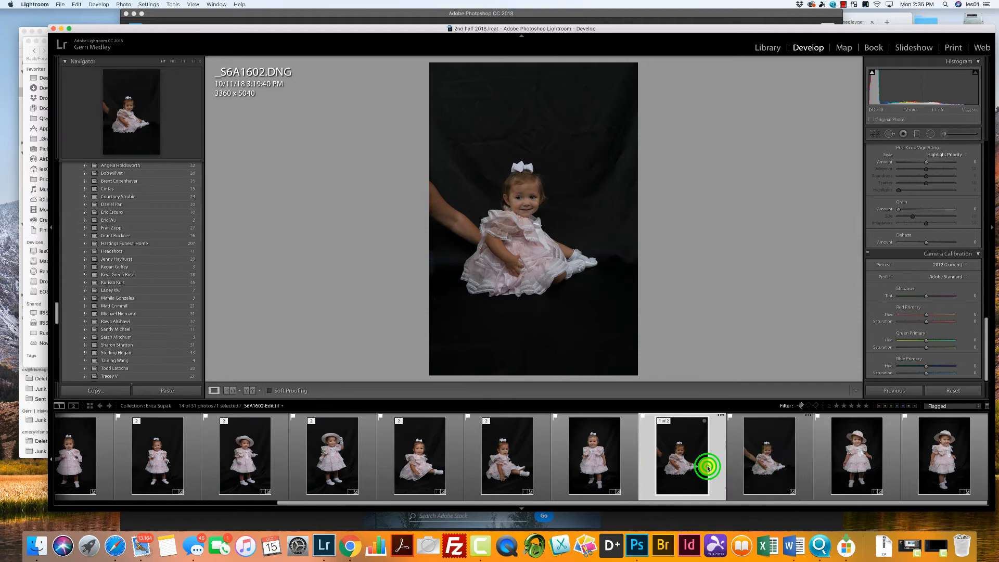
click(777, 468)
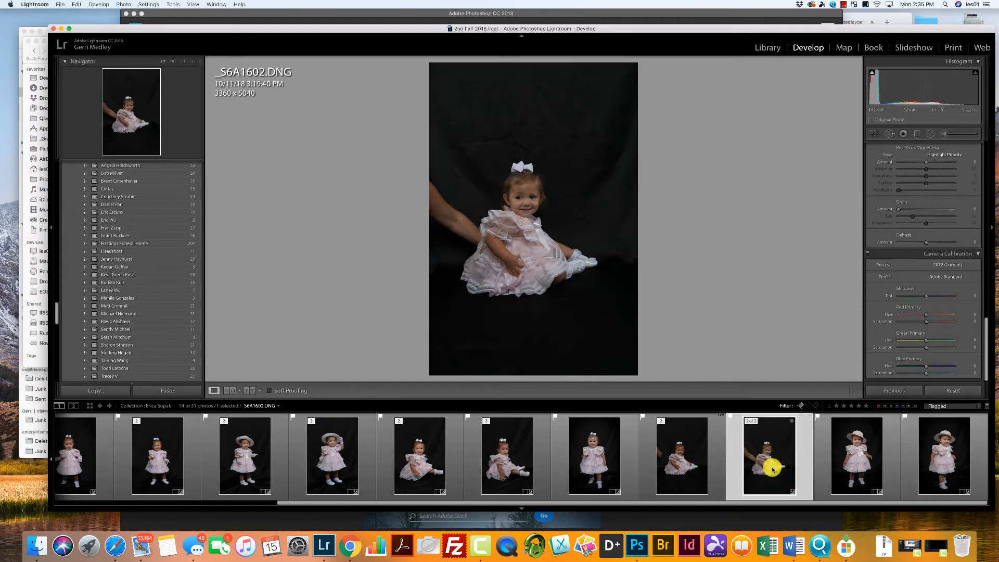
click(689, 470)
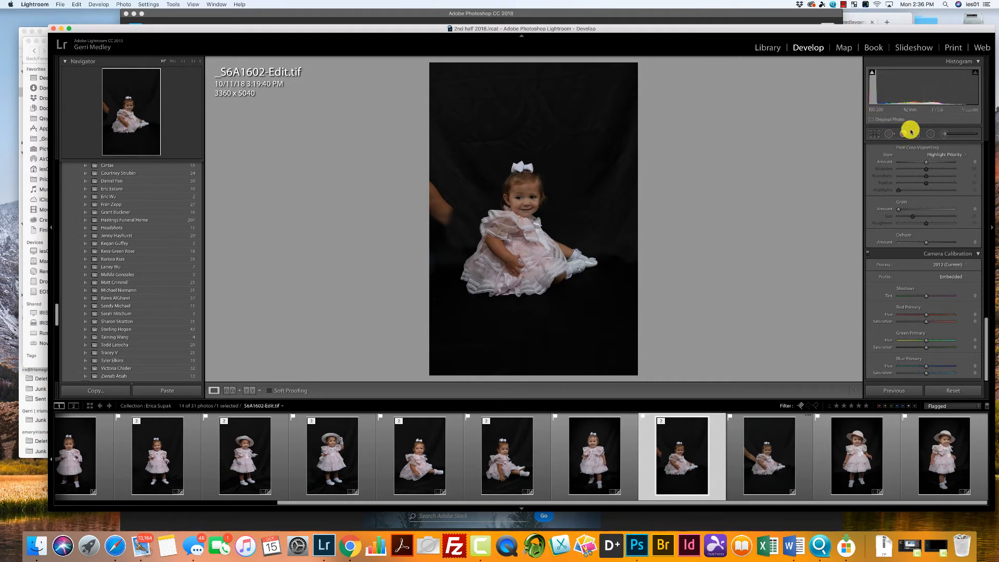
Step: Cover the remaining piece of arm at the photo's edge with two Clone spot removals at size 86, feather 48, opacity 100
click(889, 135)
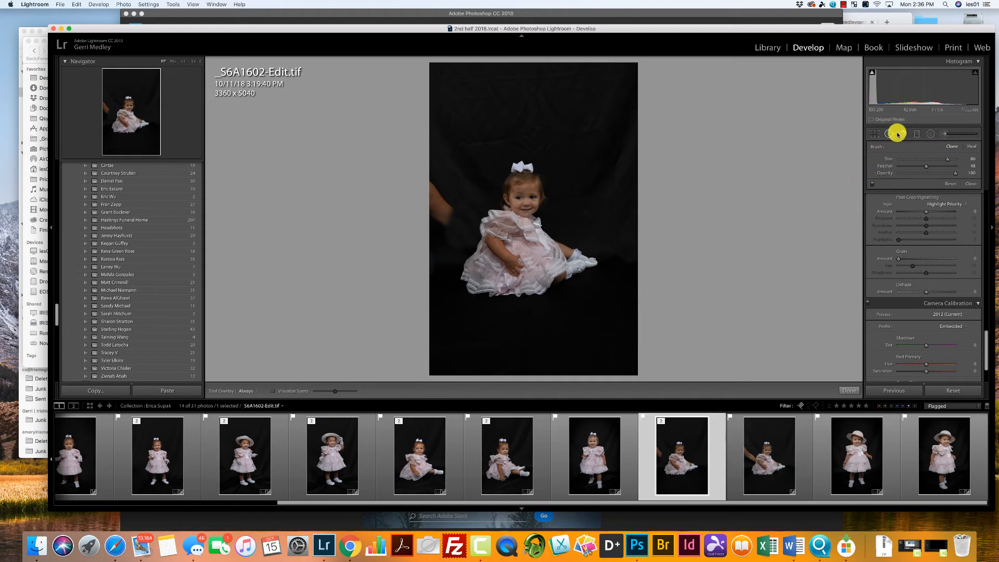
click(442, 212)
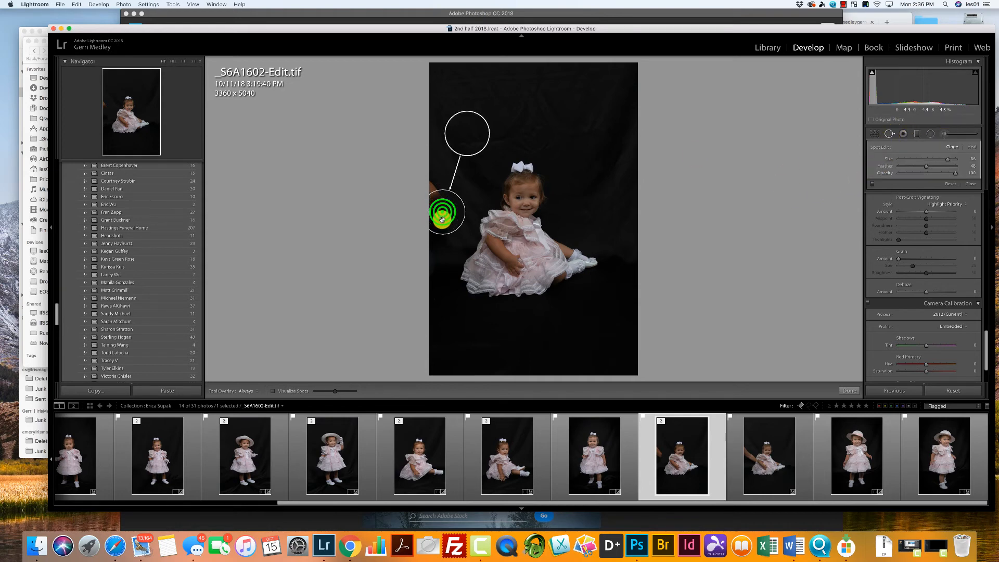
click(434, 188)
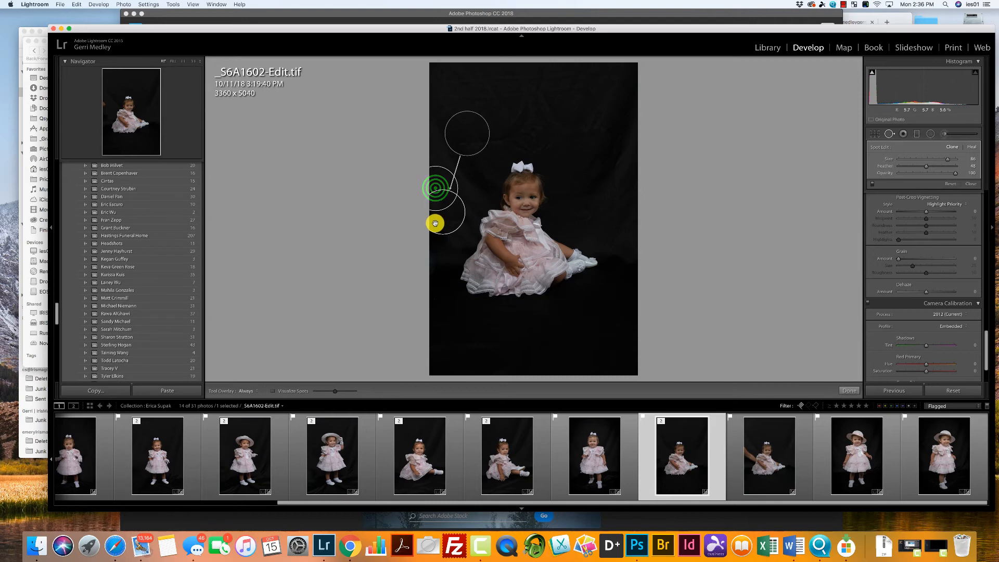
Step: Crop the photo to 2643 x 3965 at the original aspect ratio, framing the seated toddler more tightly
click(874, 134)
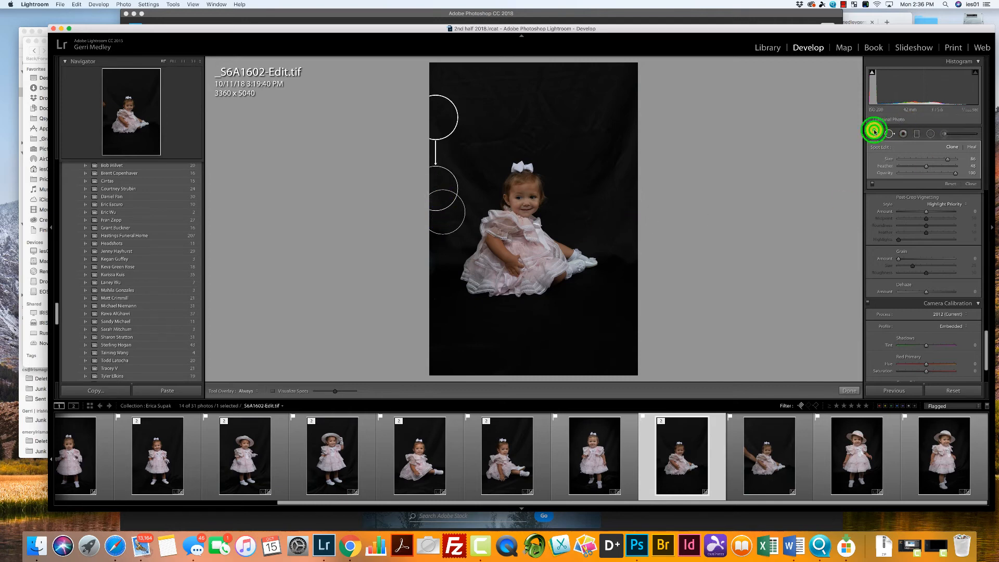
drag(430, 62, 445, 88)
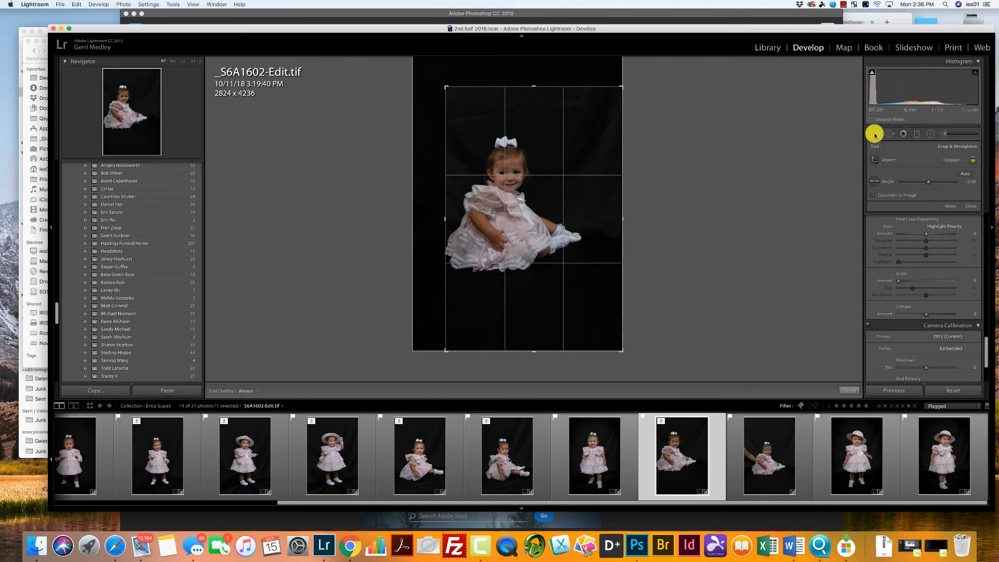
drag(543, 189, 566, 223)
drag(622, 89, 617, 96)
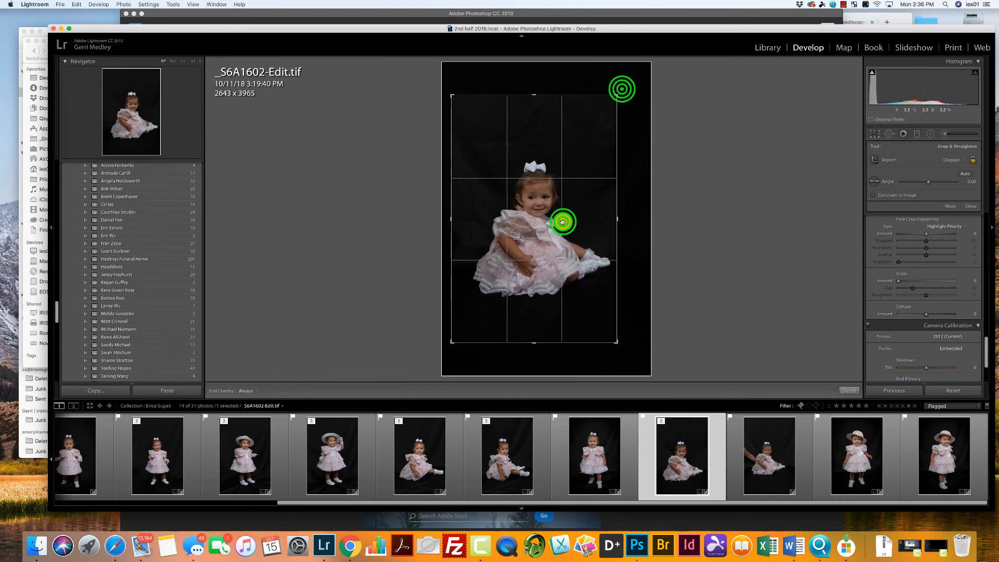
double_click(562, 223)
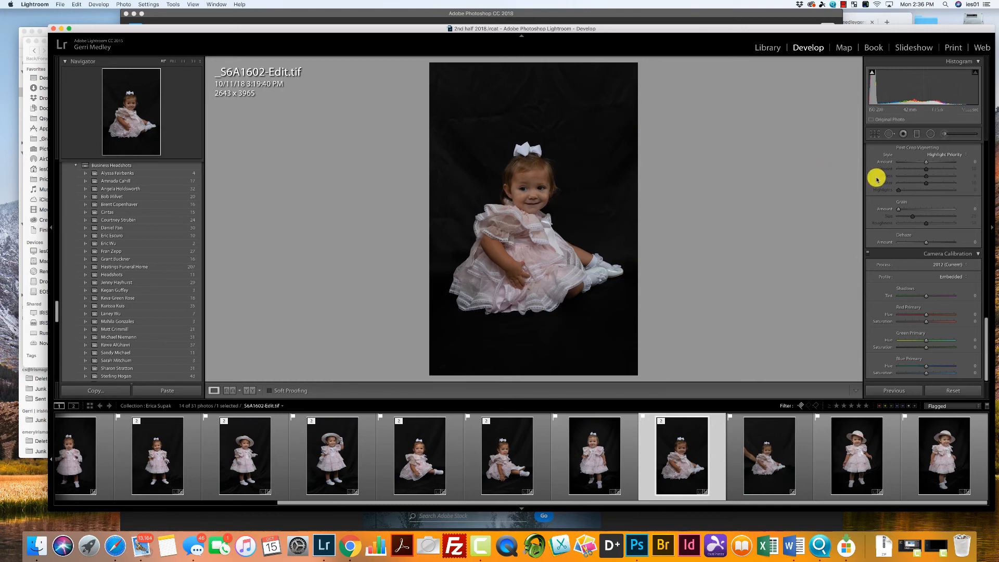
Step: Darken the photo's edges with a post-crop vignette, setting the amount to -77 and the midpoint to 33
drag(927, 163, 911, 162)
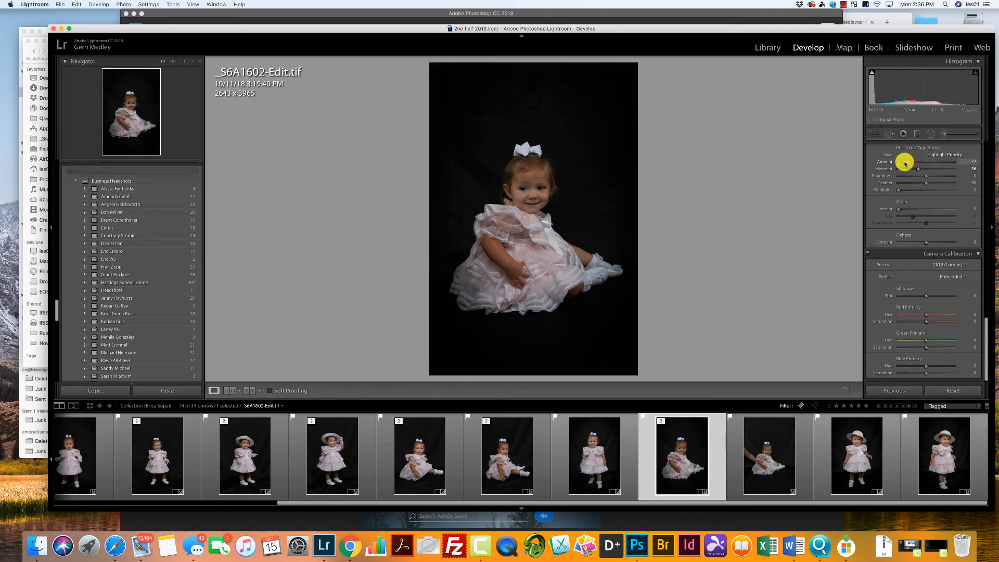
click(919, 170)
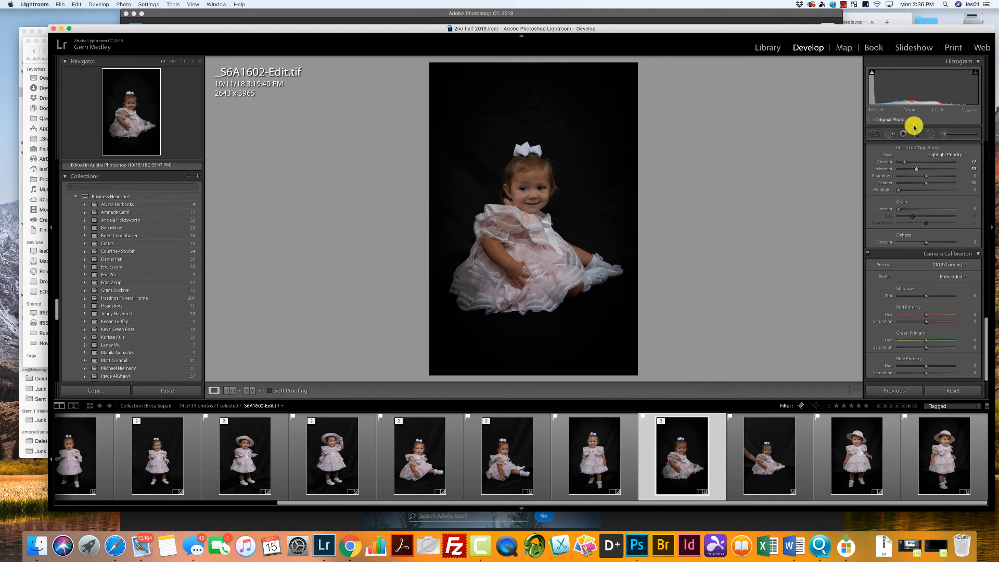
Step: Brighten the toddler's face and dress with a slightly raised exposure Adjustment Brush, and close the brush
click(949, 135)
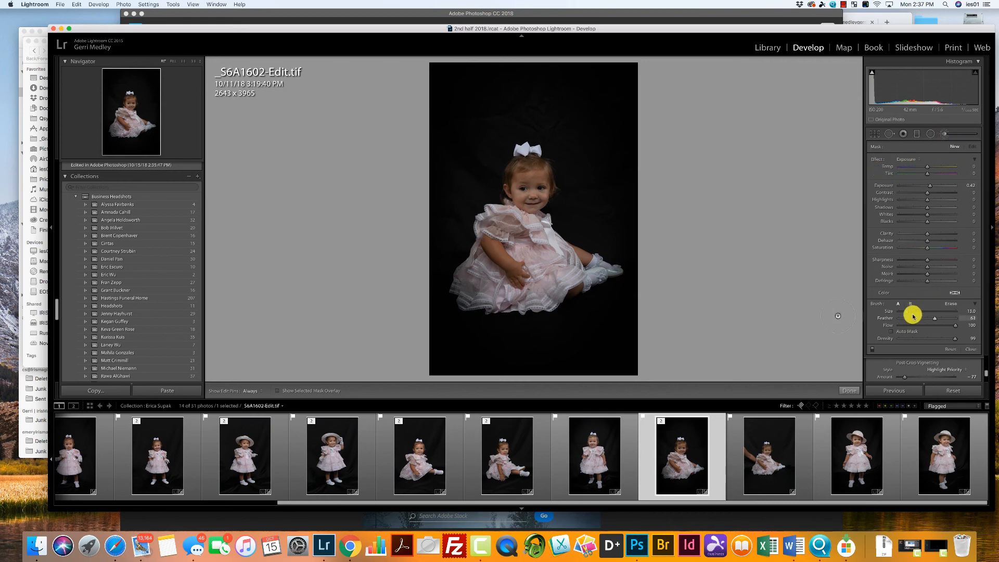
click(523, 173)
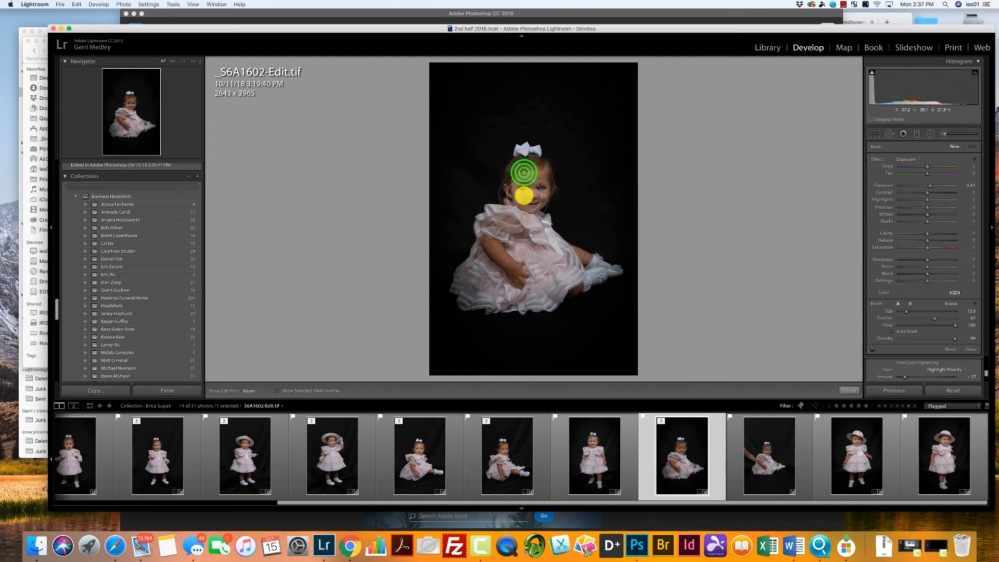
key(h)
drag(523, 209, 522, 210)
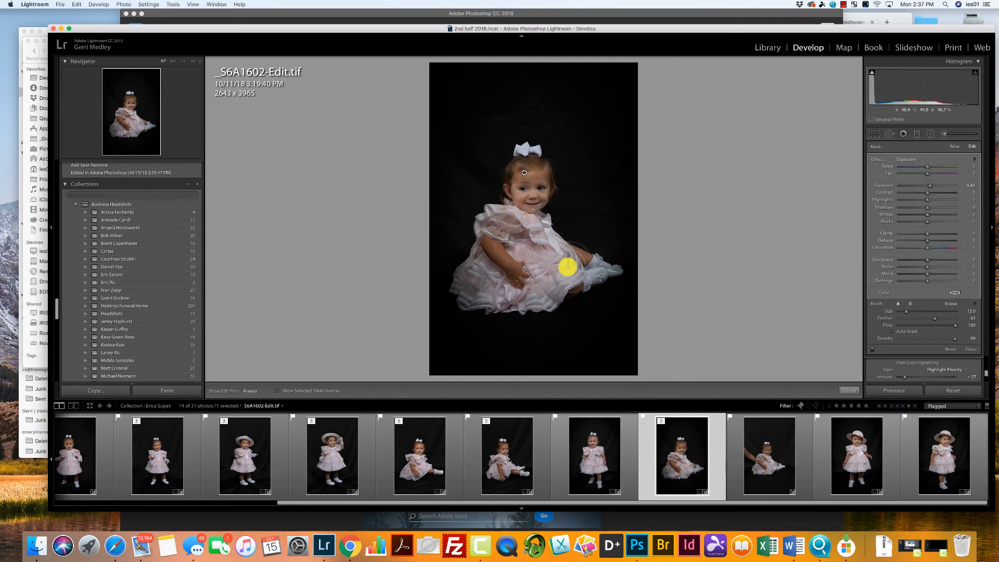
click(501, 226)
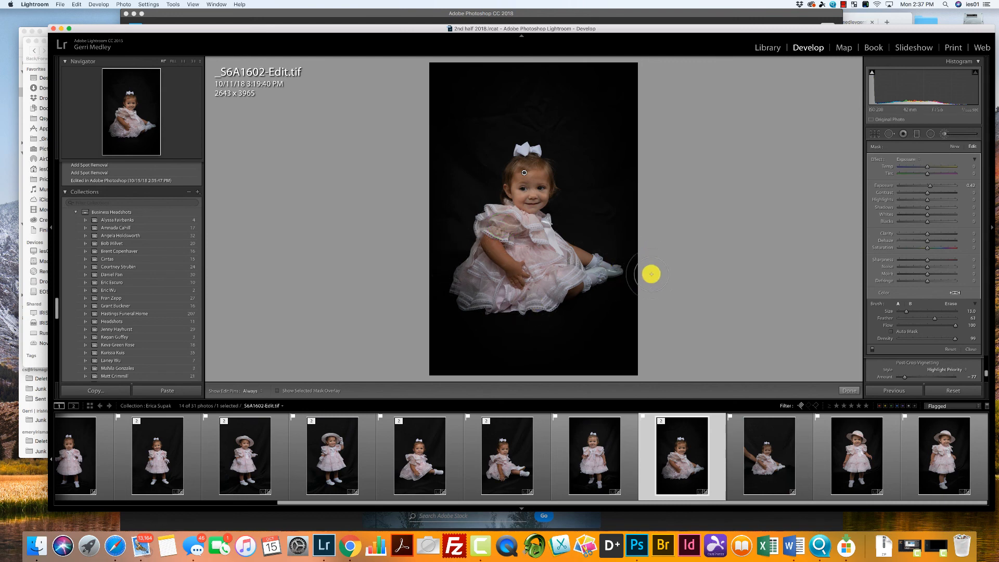
click(975, 349)
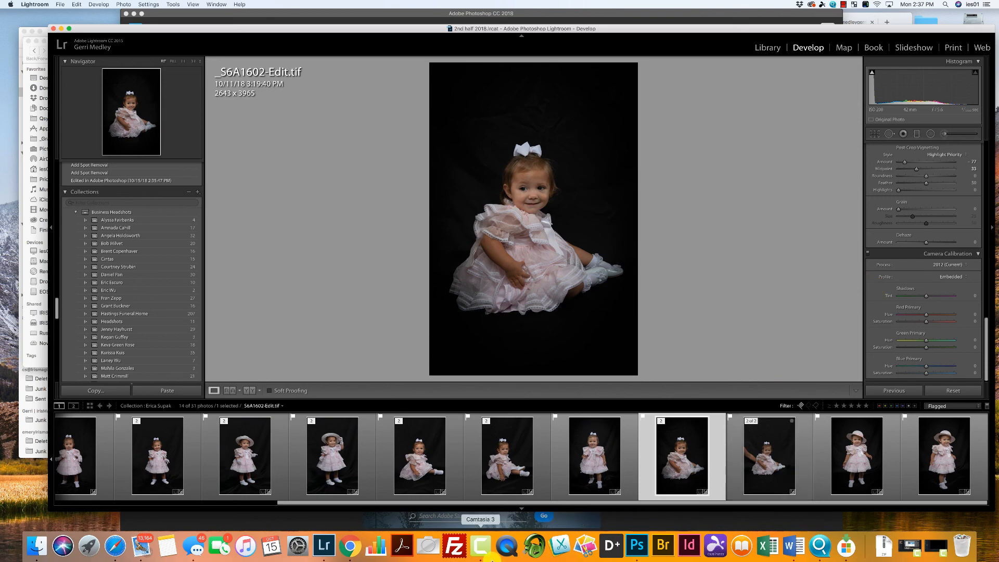
click(481, 546)
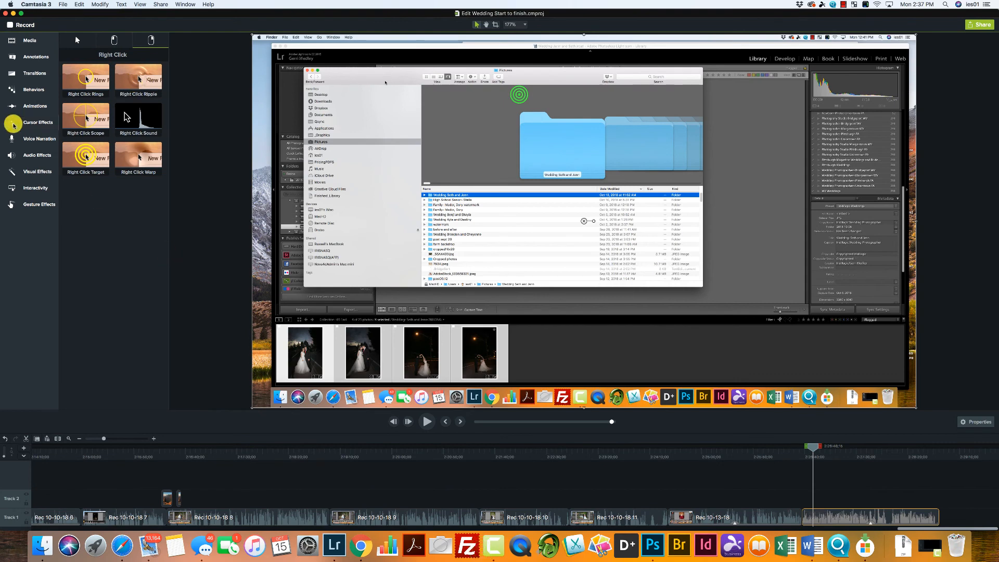